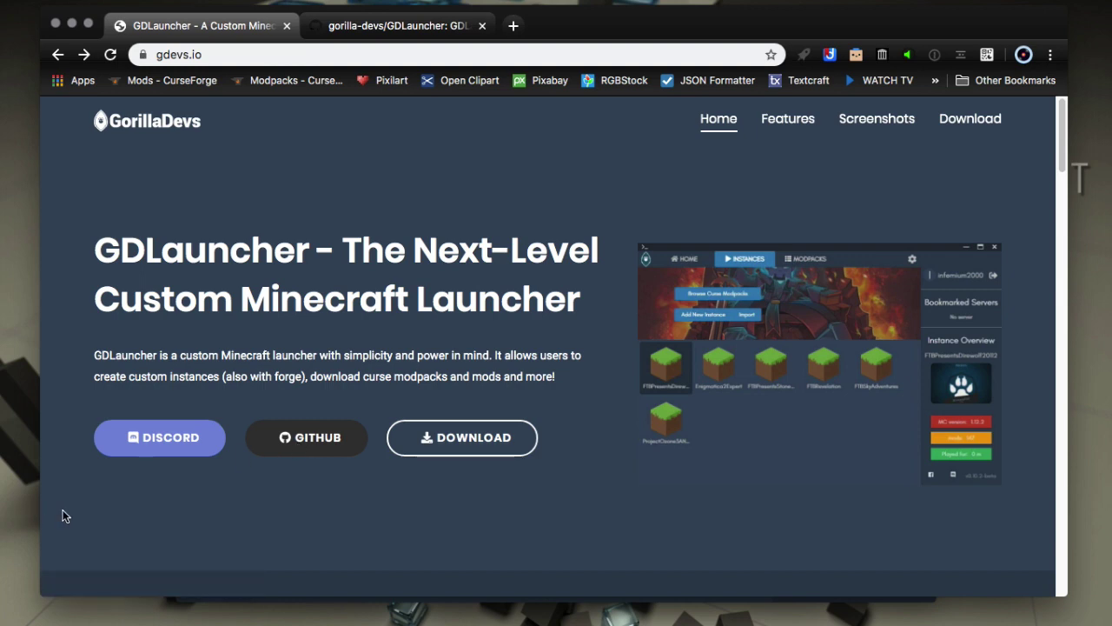
Look over the features section of the GDLauncher website, then switch to the GDLauncher application
{"action": "scroll", "coordinate": [62, 509], "scroll_direction": "down", "scroll_amount": 5}
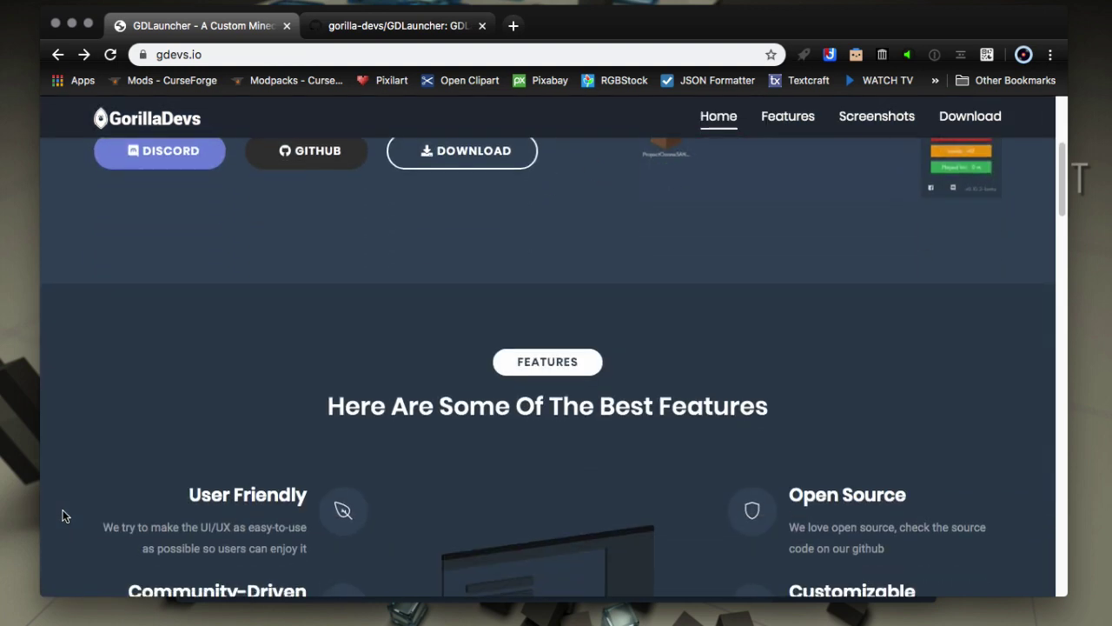
{"action": "scroll", "coordinate": [63, 509], "scroll_direction": "down", "scroll_amount": 4}
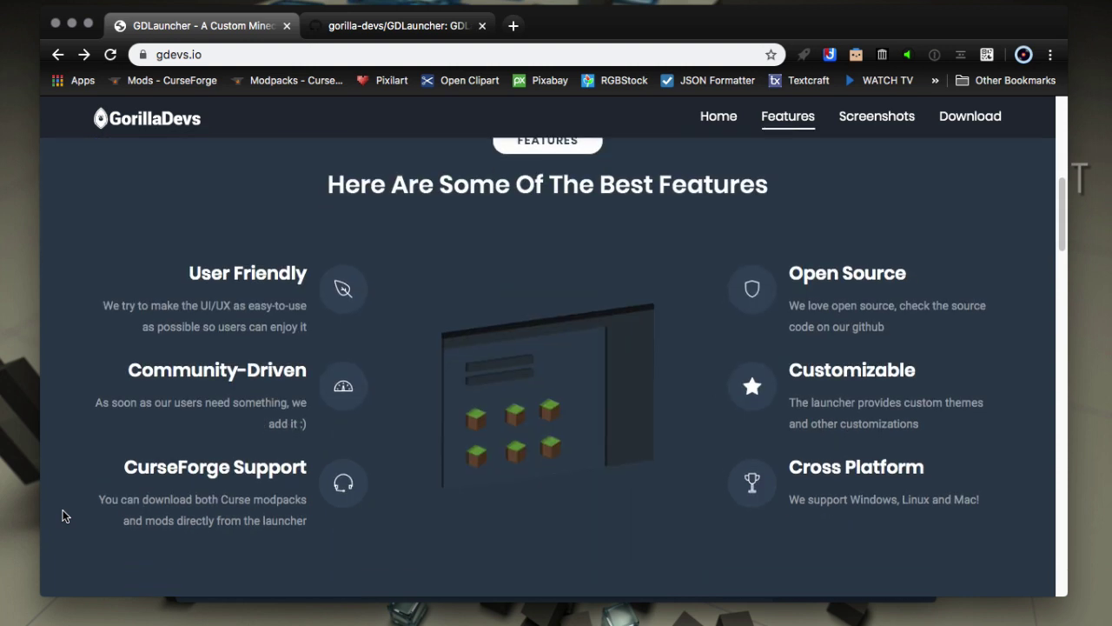
{"action": "key", "text": "super+Tab"}
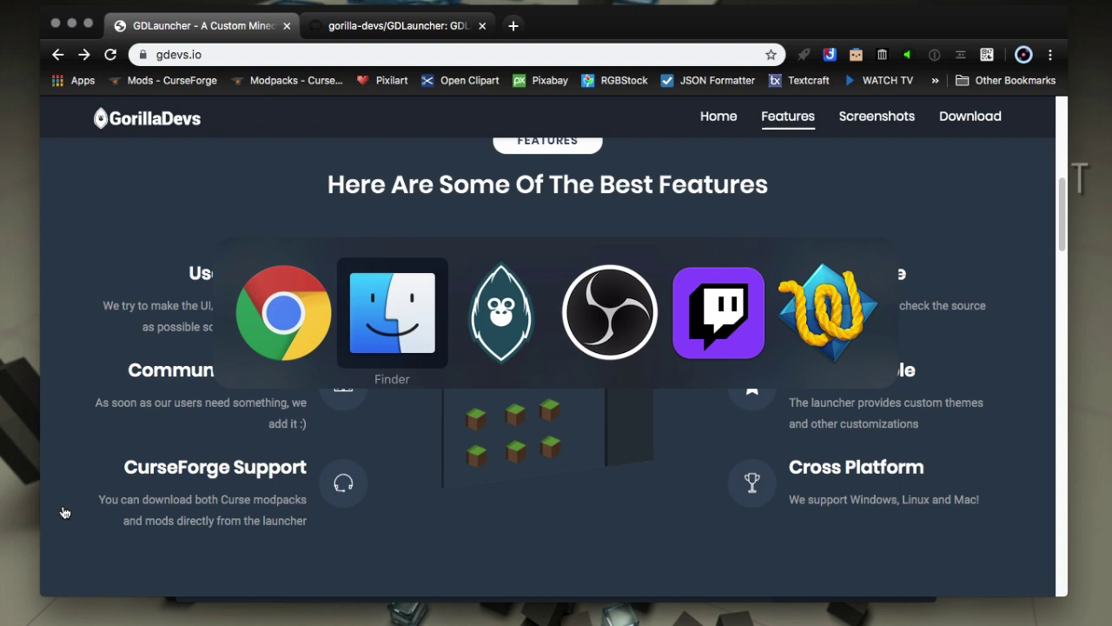
{"action": "left_click", "coordinate": [508, 321]}
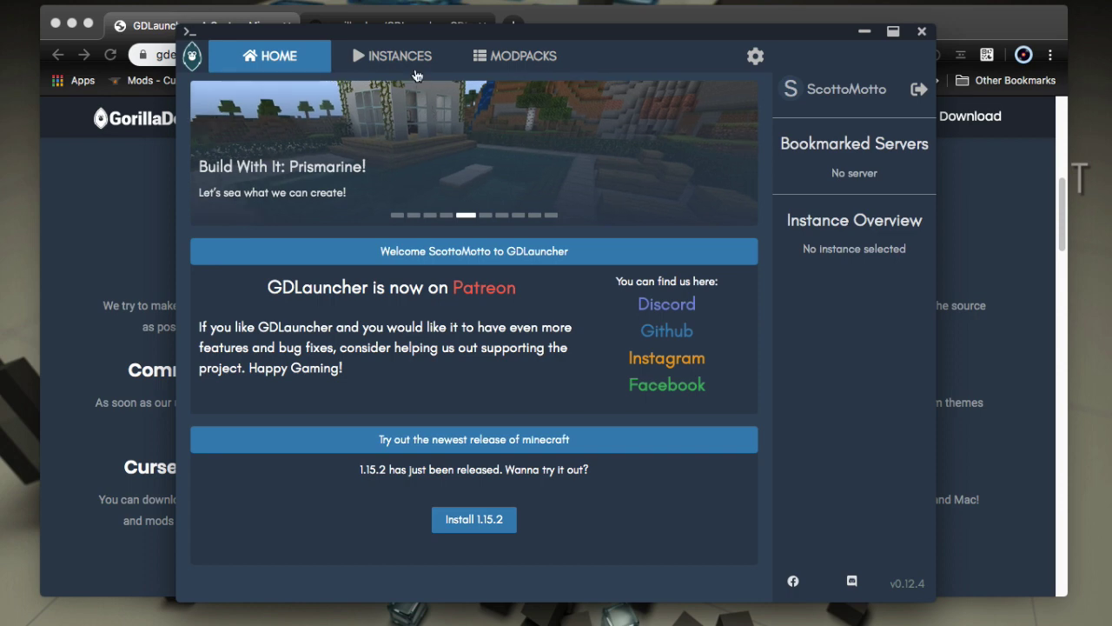
Browse the Curse modpacks from the instances page and search them for "oddly"
{"action": "left_click", "coordinate": [410, 61]}
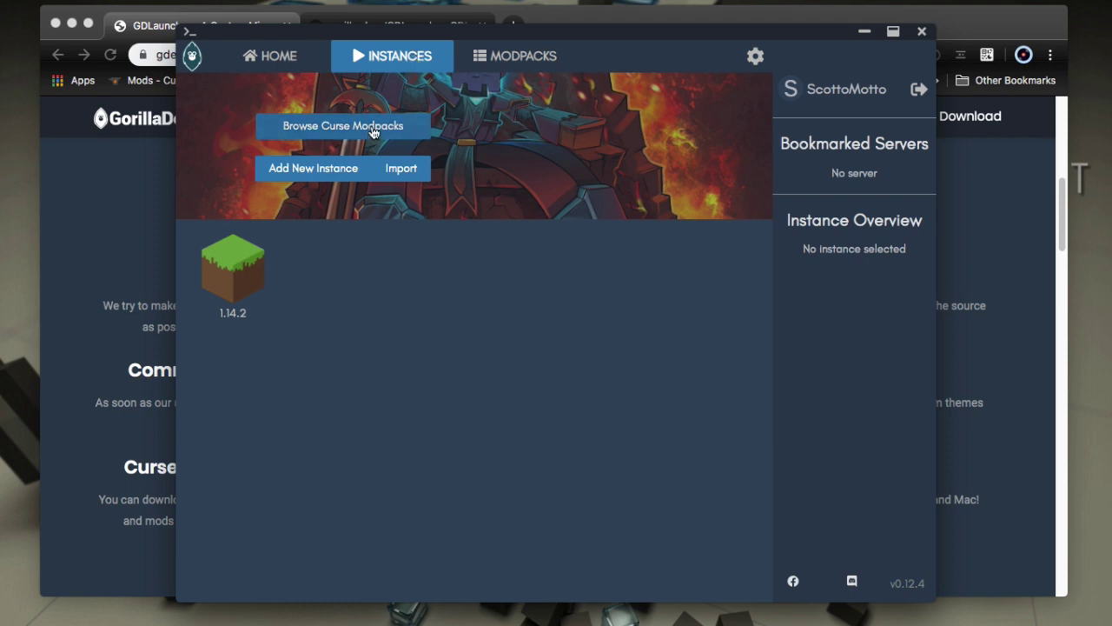
{"action": "left_click", "coordinate": [374, 128]}
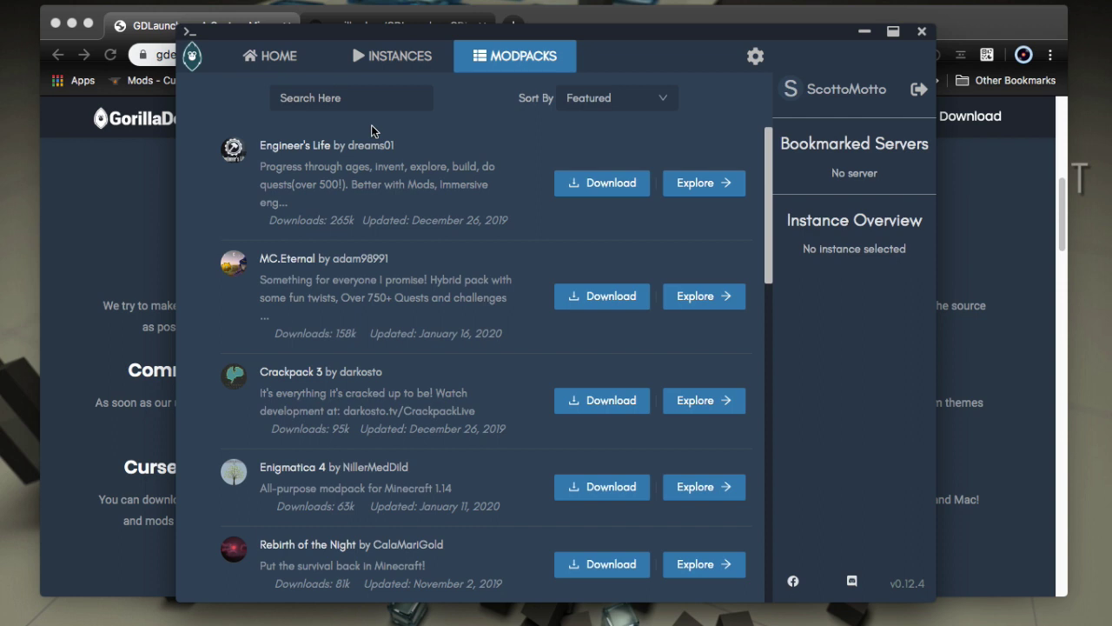
{"action": "left_click", "coordinate": [334, 98]}
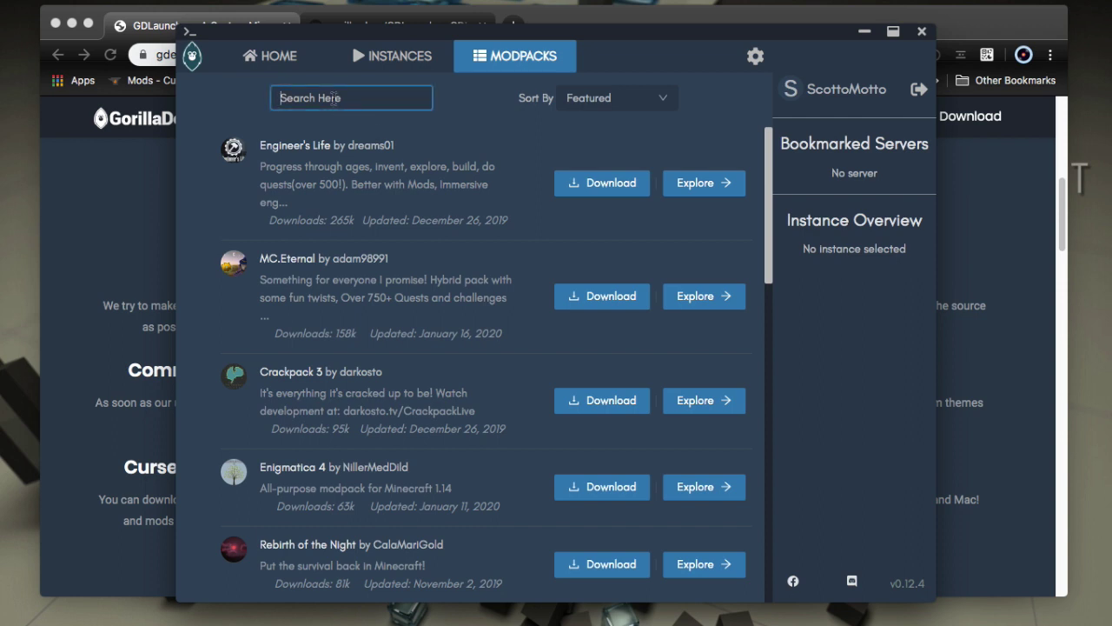
{"action": "type", "text": "oddly"}
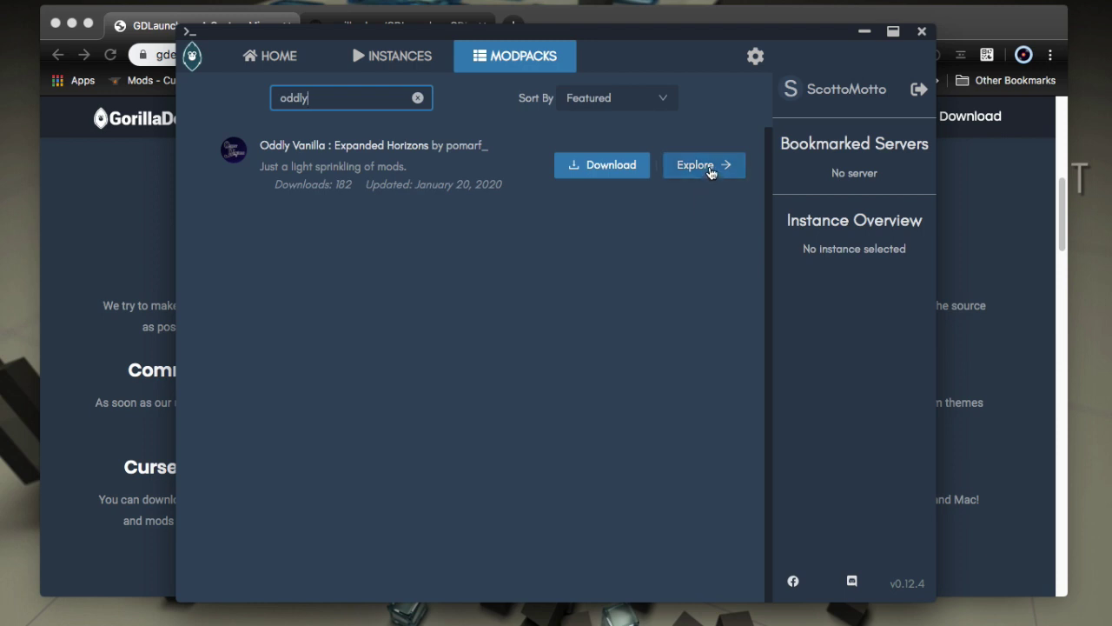
Examine the Oddly Vanilla : Expanded Horizons modpack's description and included mods list, and close its details
{"action": "left_click", "coordinate": [709, 171]}
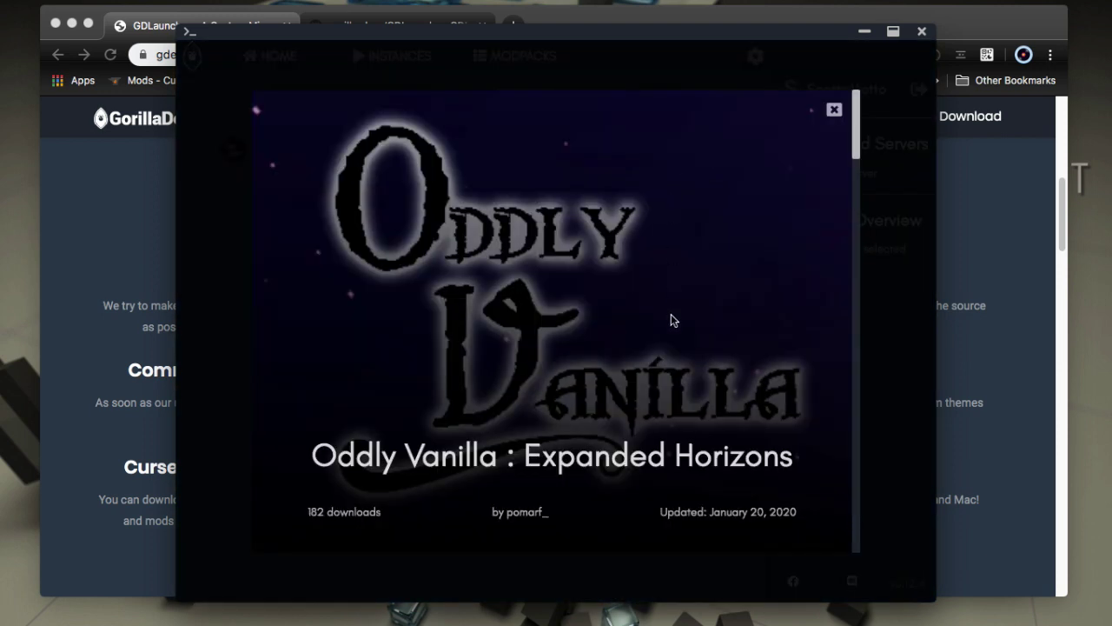
{"action": "scroll", "coordinate": [673, 337], "scroll_direction": "down", "scroll_amount": 3}
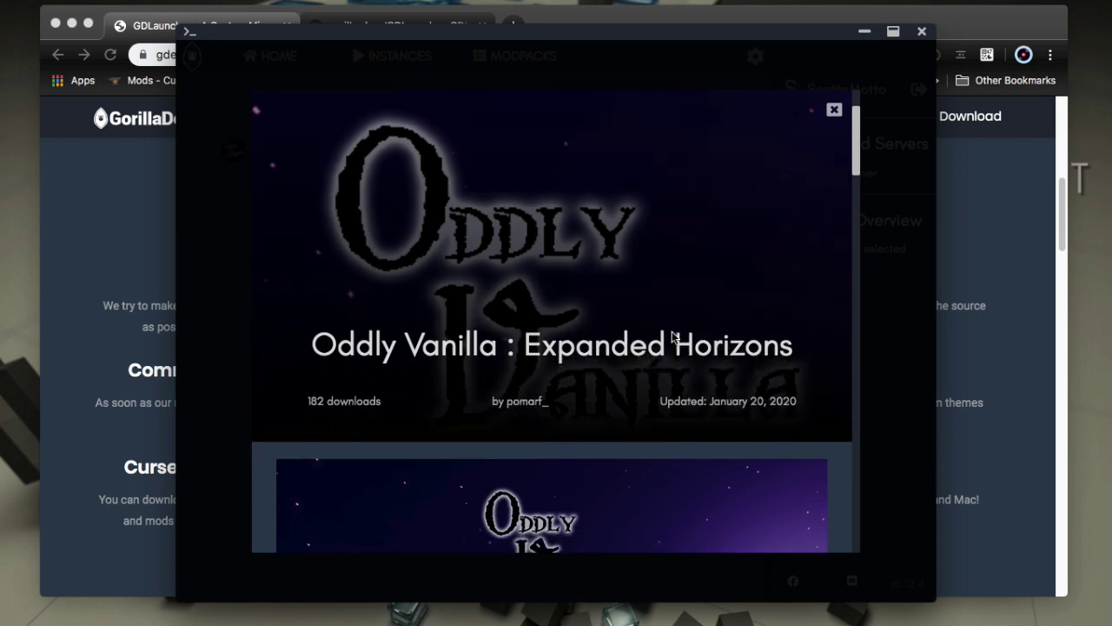
{"action": "scroll", "coordinate": [672, 337], "scroll_direction": "down", "scroll_amount": 2}
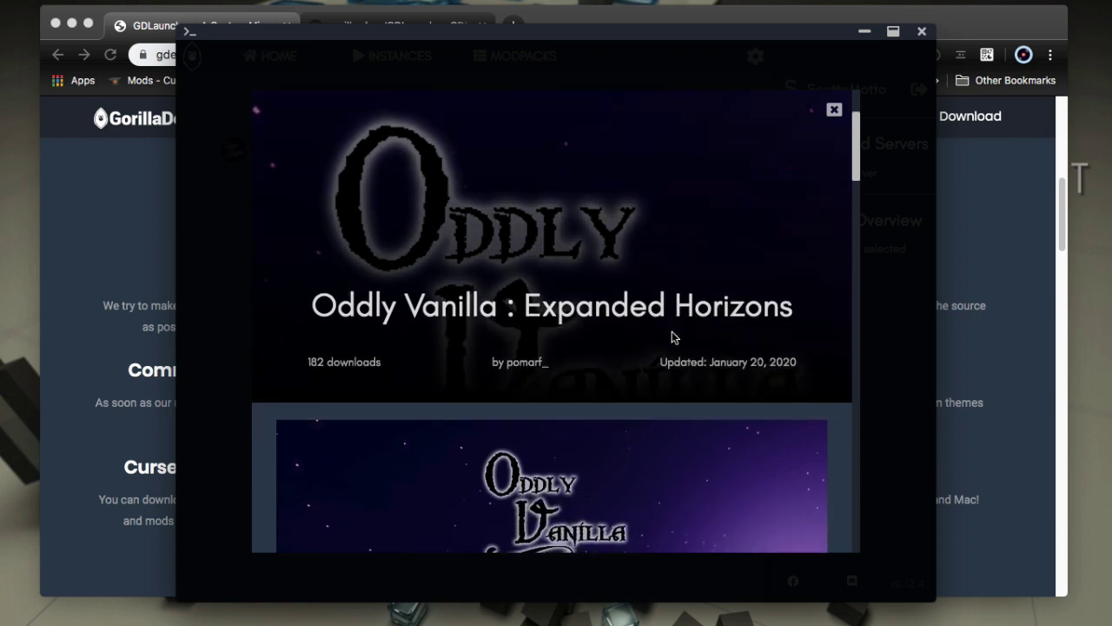
{"action": "scroll", "coordinate": [672, 337], "scroll_direction": "down", "scroll_amount": 5}
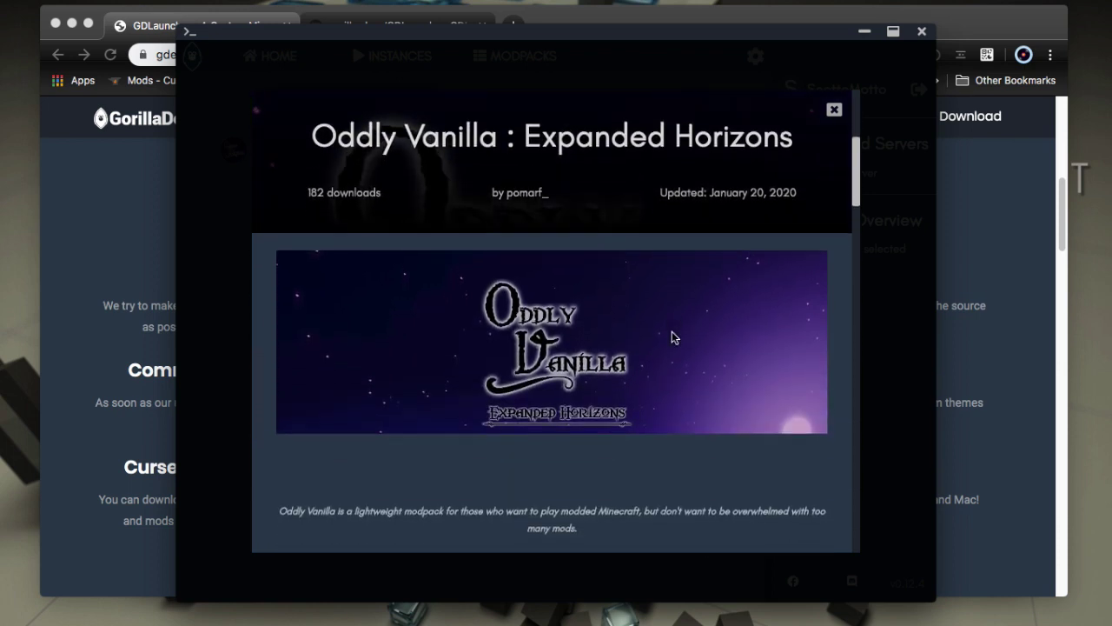
{"action": "scroll", "coordinate": [672, 337], "scroll_direction": "down", "scroll_amount": 5}
{"action": "scroll", "coordinate": [672, 337], "scroll_direction": "up", "scroll_amount": 1}
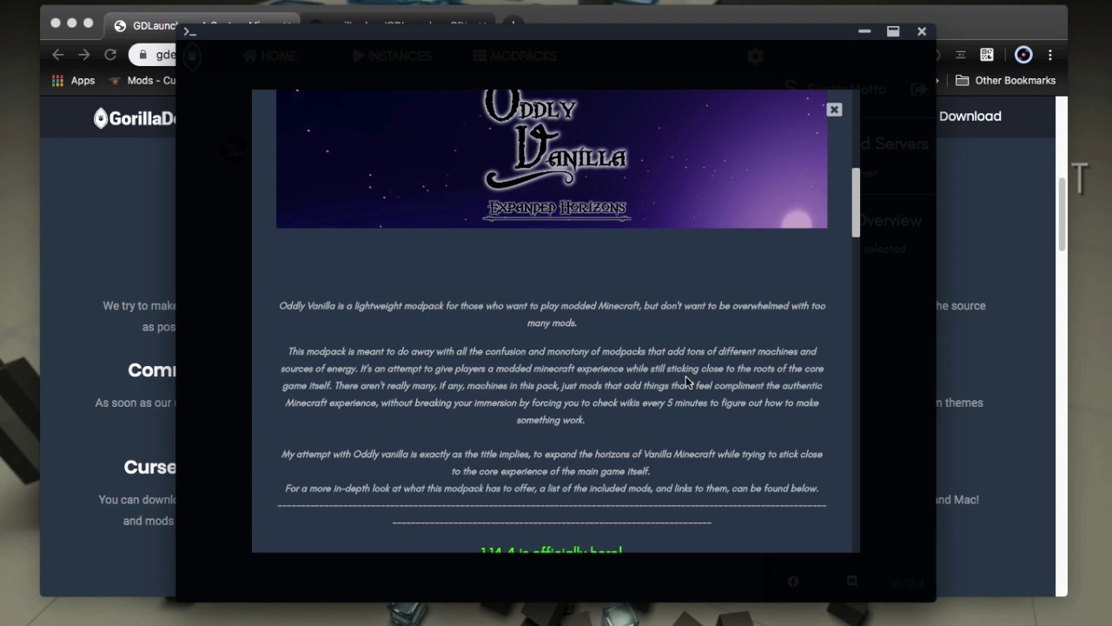
{"action": "scroll", "coordinate": [687, 381], "scroll_direction": "down", "scroll_amount": 5}
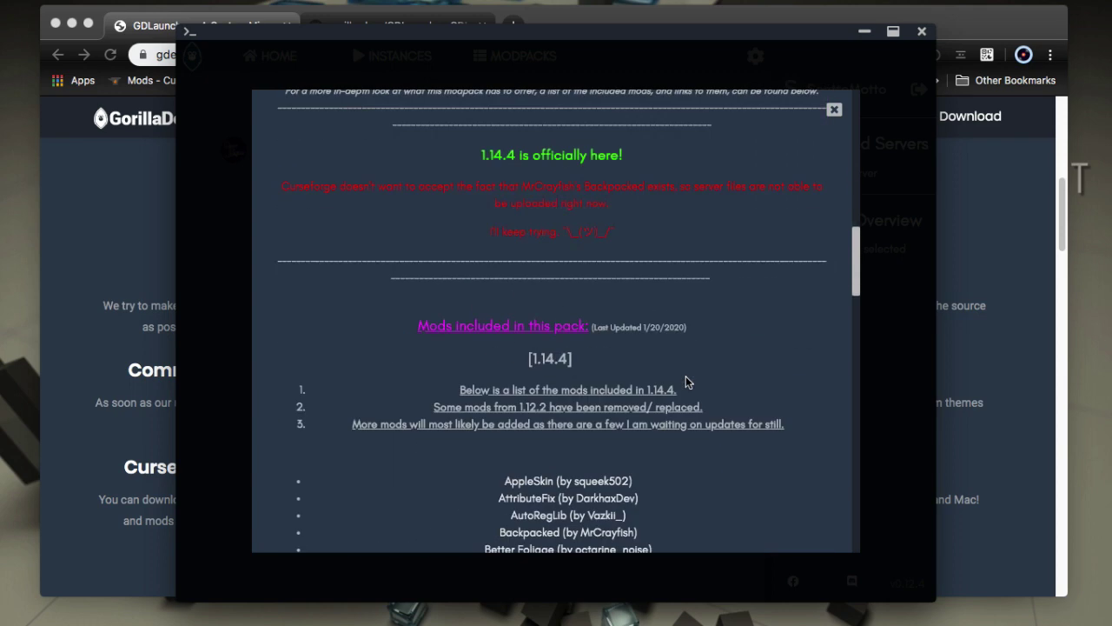
{"action": "scroll", "coordinate": [686, 380], "scroll_direction": "down", "scroll_amount": 3}
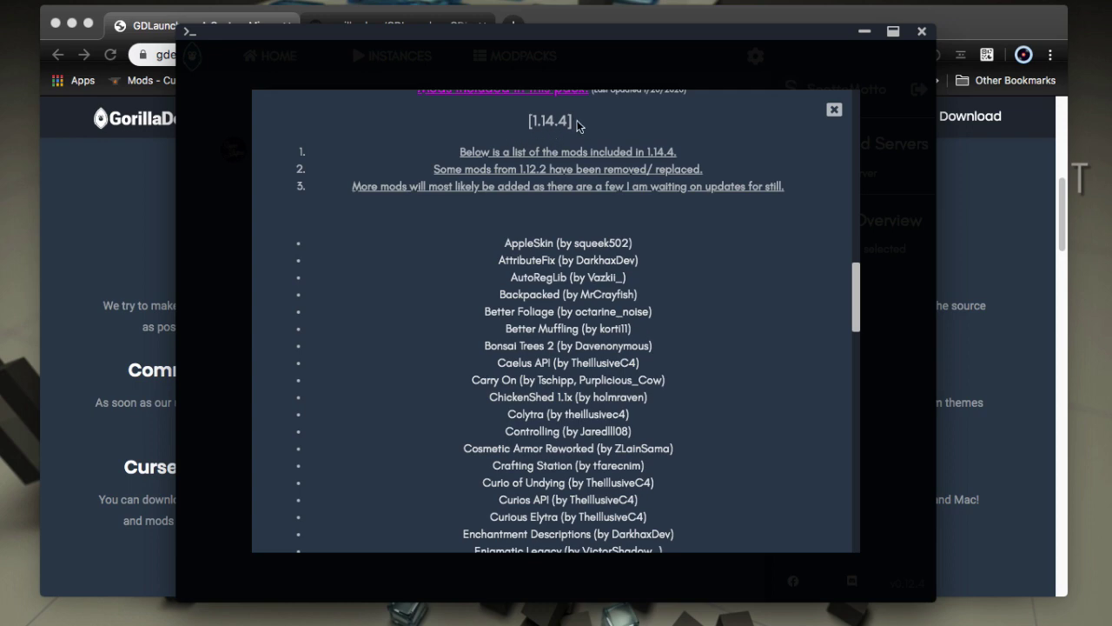
{"action": "scroll", "coordinate": [726, 383], "scroll_direction": "down", "scroll_amount": 5}
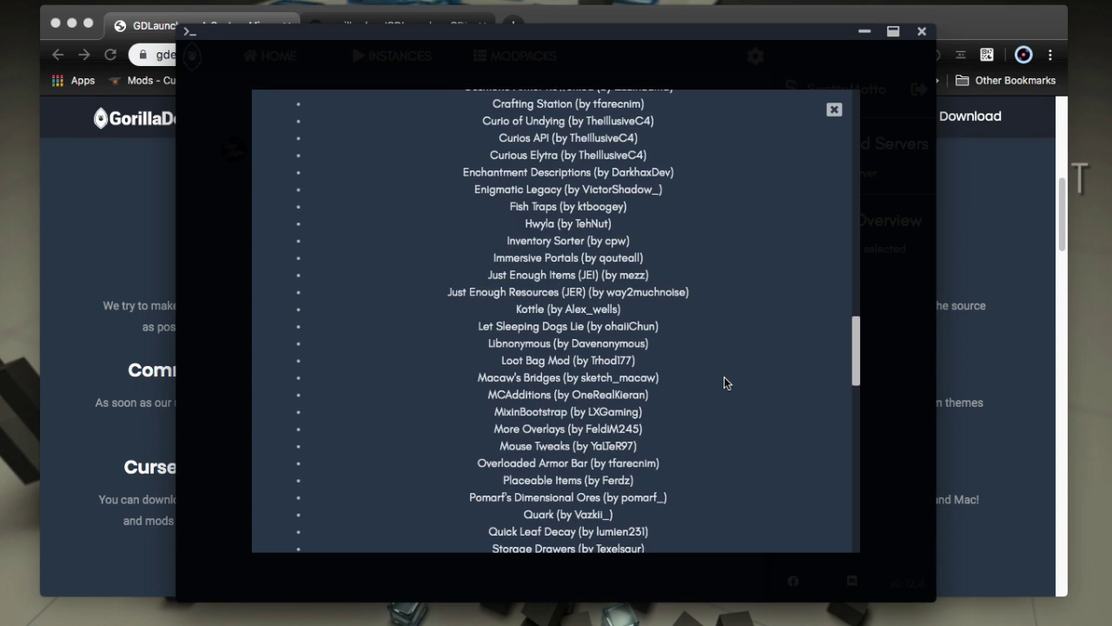
{"action": "scroll", "coordinate": [726, 383], "scroll_direction": "down", "scroll_amount": 10}
{"action": "scroll", "coordinate": [727, 383], "scroll_direction": "up", "scroll_amount": 3}
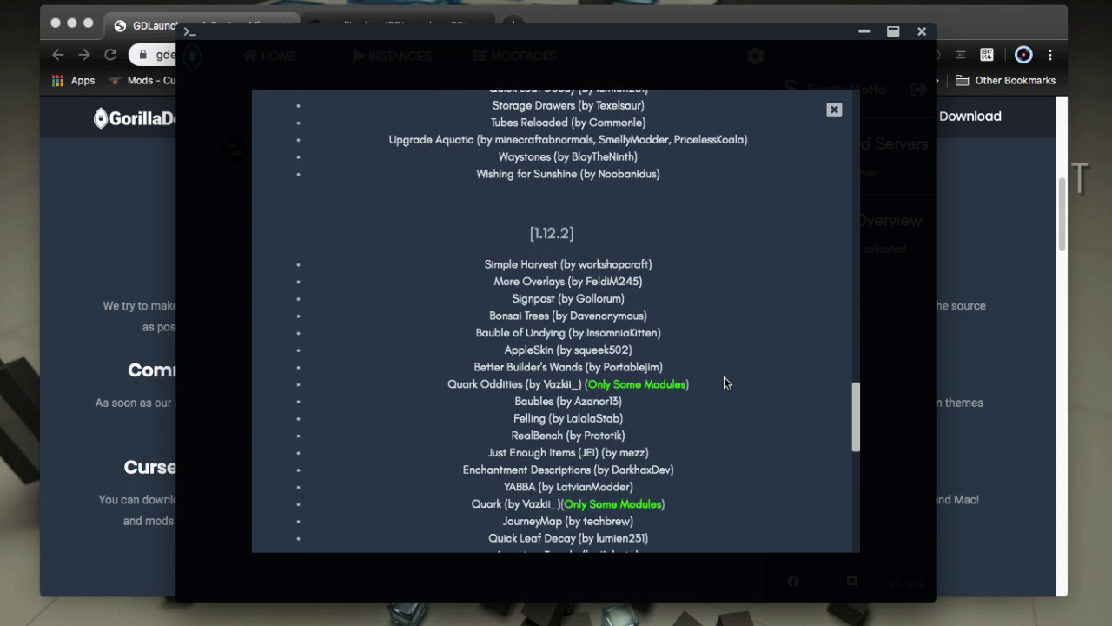
{"action": "scroll", "coordinate": [727, 382], "scroll_direction": "up", "scroll_amount": 20}
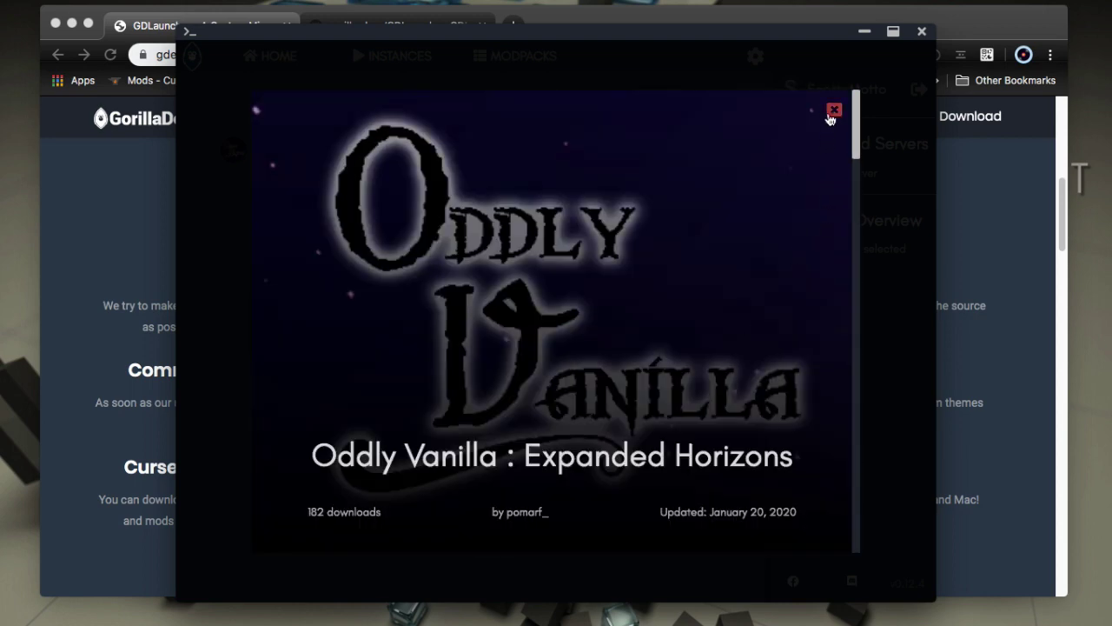
{"action": "left_click", "coordinate": [832, 111]}
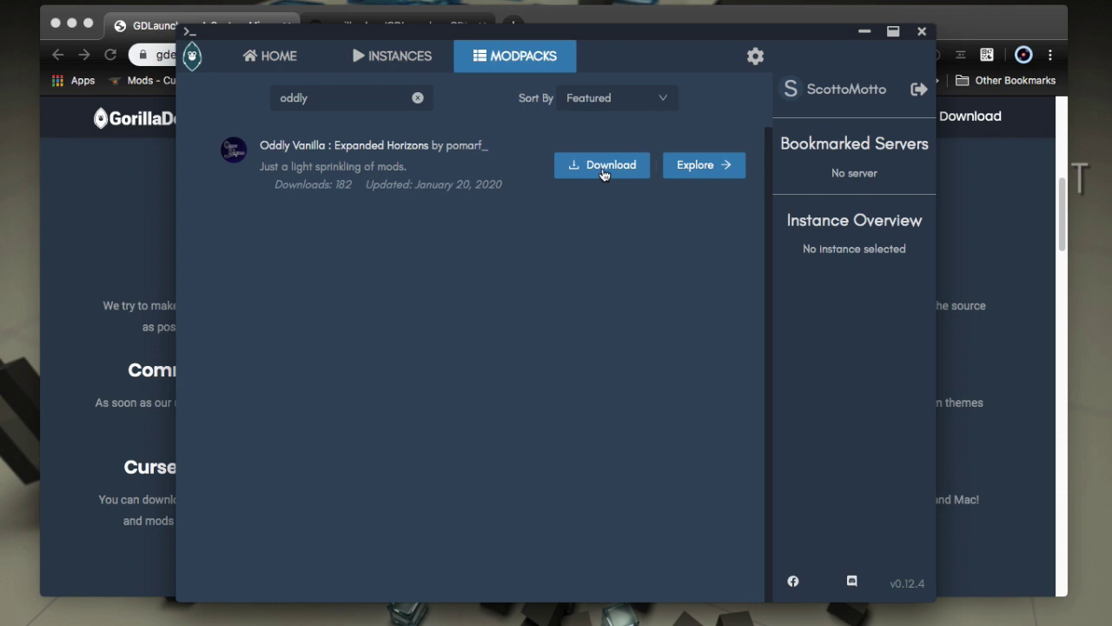
Download the Oddly Vanilla : Expanded Horizons modpack as a new instance using version Oddly Vanilla -2.0.2
{"action": "left_click", "coordinate": [604, 169]}
{"action": "left_click", "coordinate": [587, 324]}
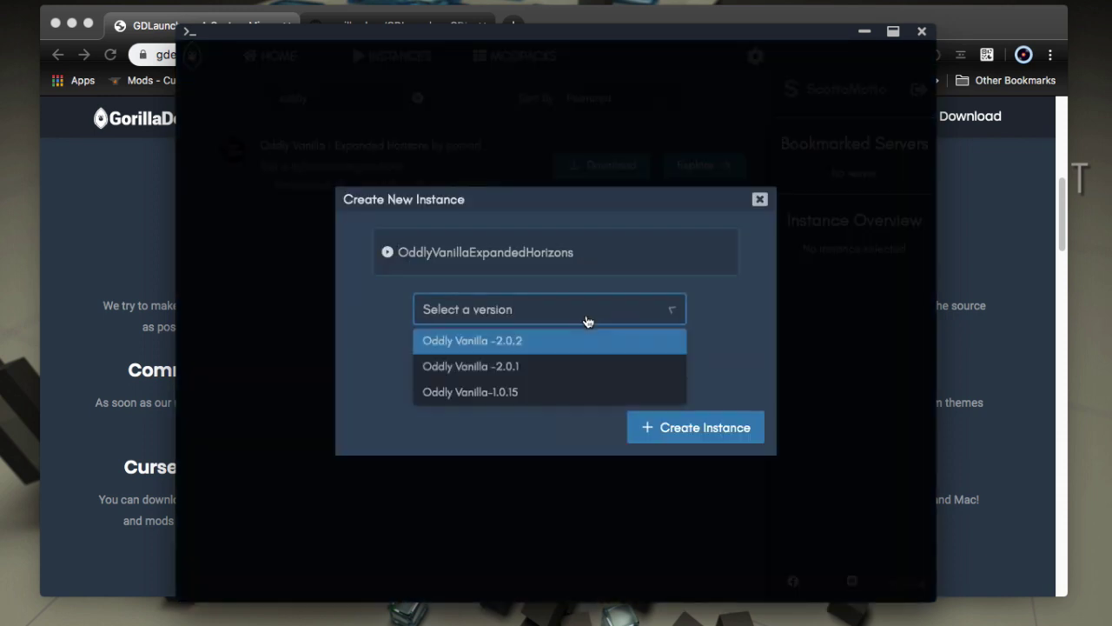
{"action": "left_click", "coordinate": [566, 341]}
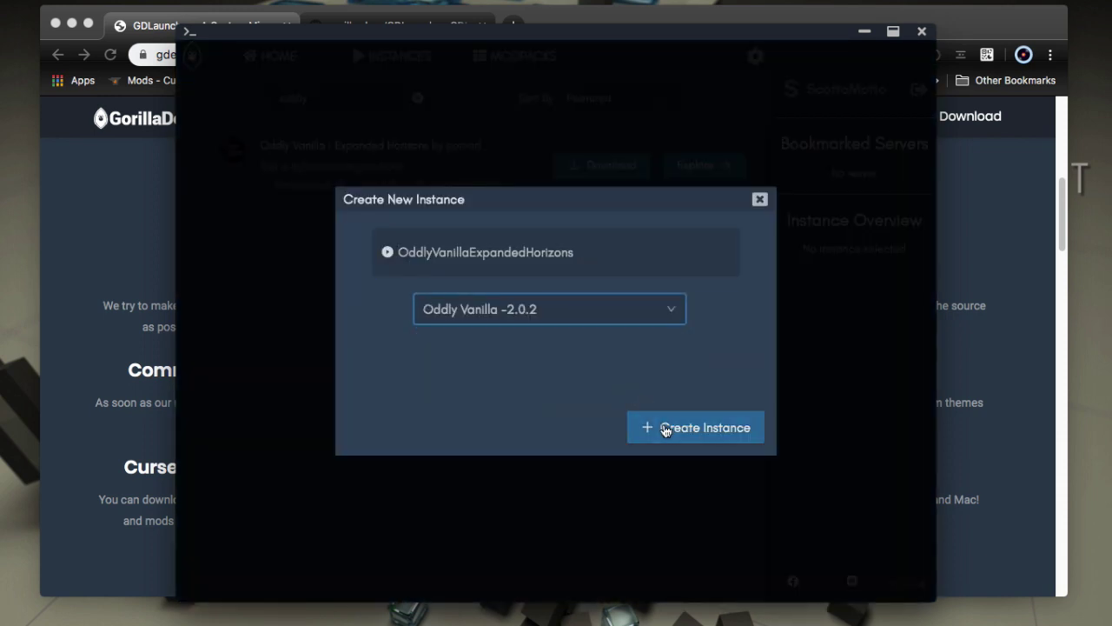
{"action": "left_click", "coordinate": [666, 430]}
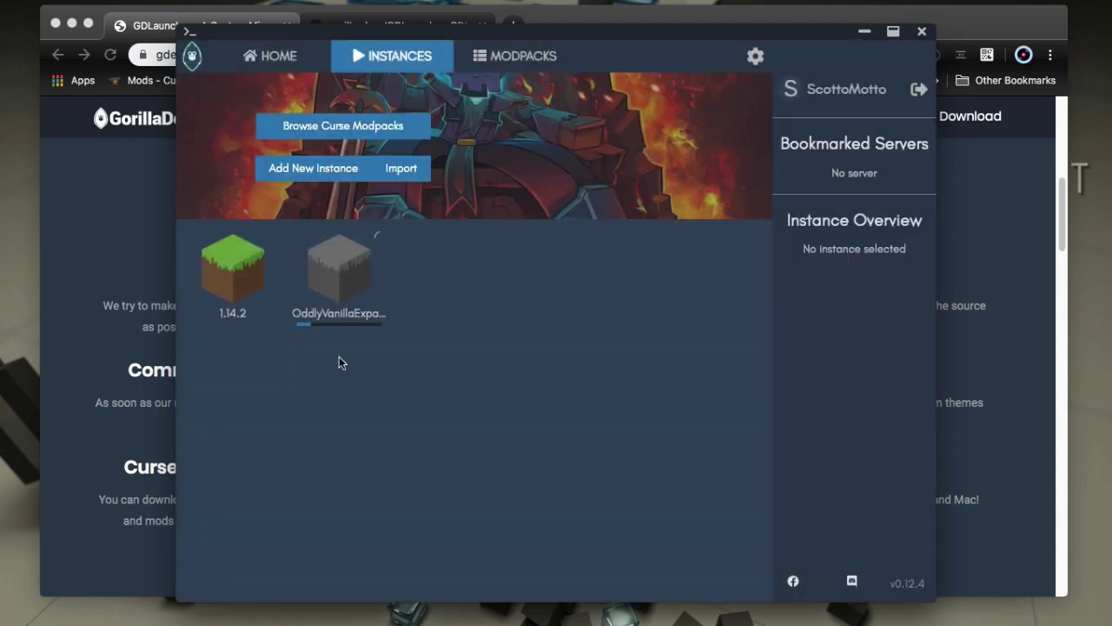
Open the OddlyVanillaExpandedHorizons instance's folder to view its files, and return to the launcher
{"action": "right_click", "coordinate": [324, 263]}
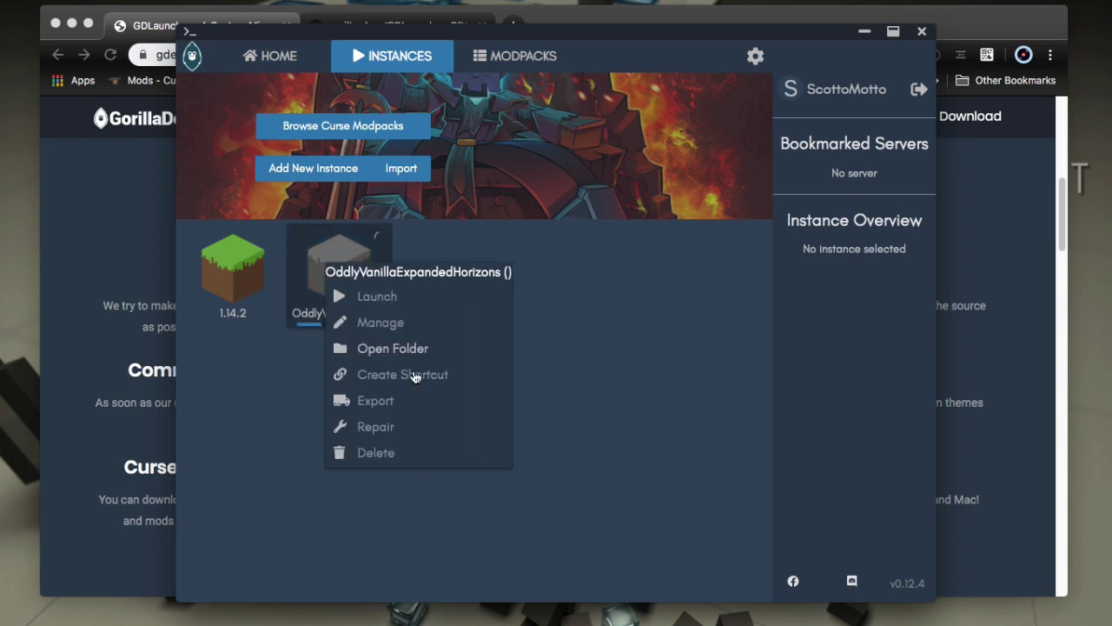
{"action": "left_click", "coordinate": [415, 352]}
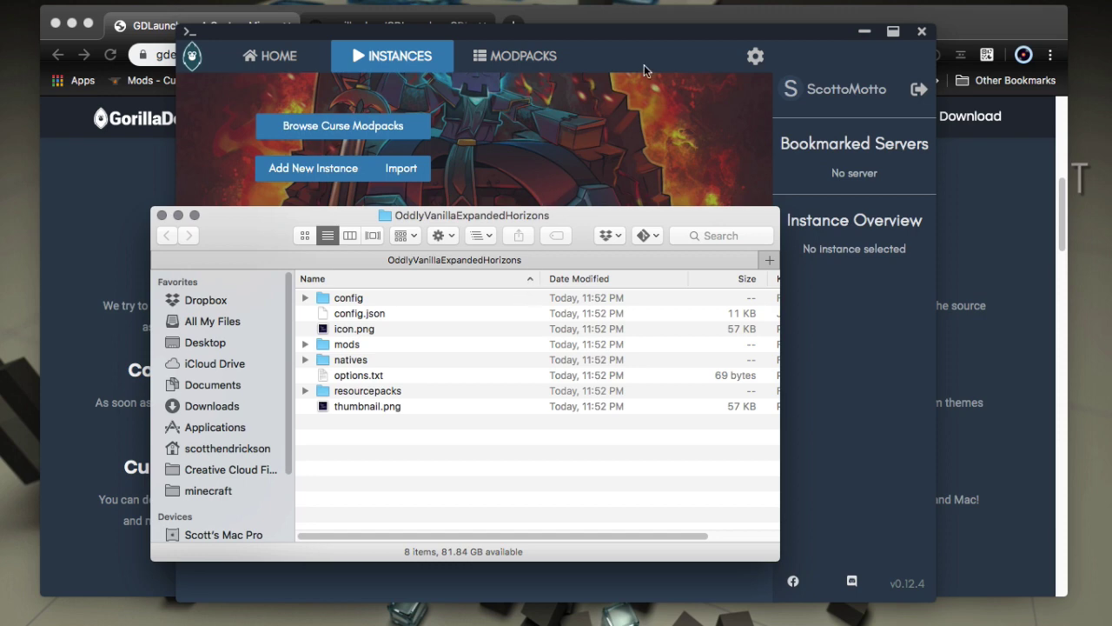
{"action": "left_click", "coordinate": [651, 43]}
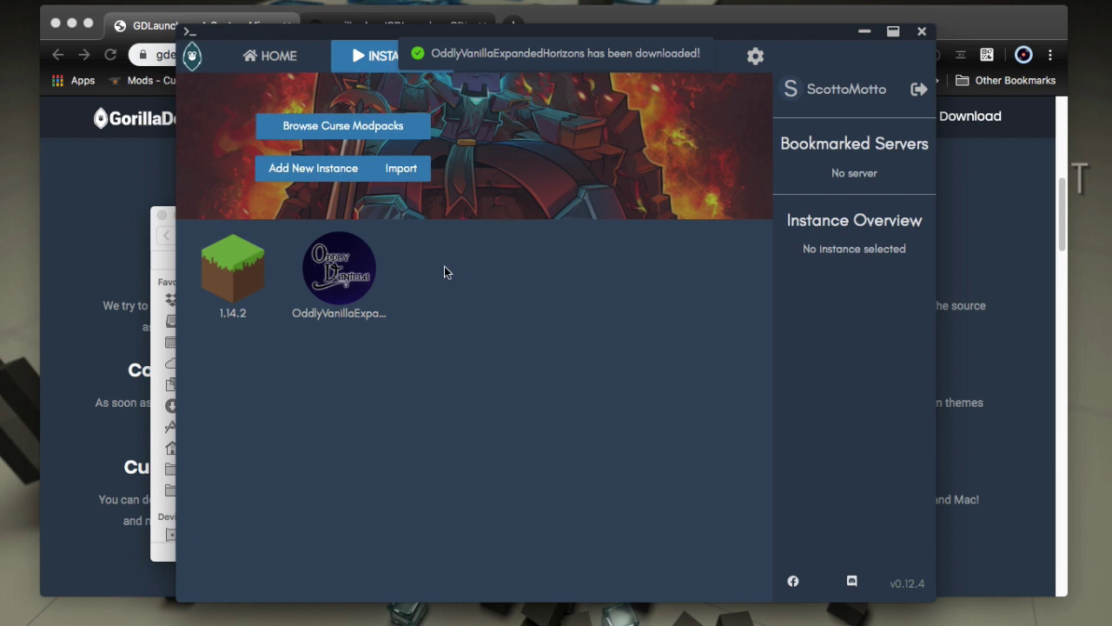
Open the management settings of the OddlyVanillaExpandedHorizons instance
{"action": "right_click", "coordinate": [320, 274]}
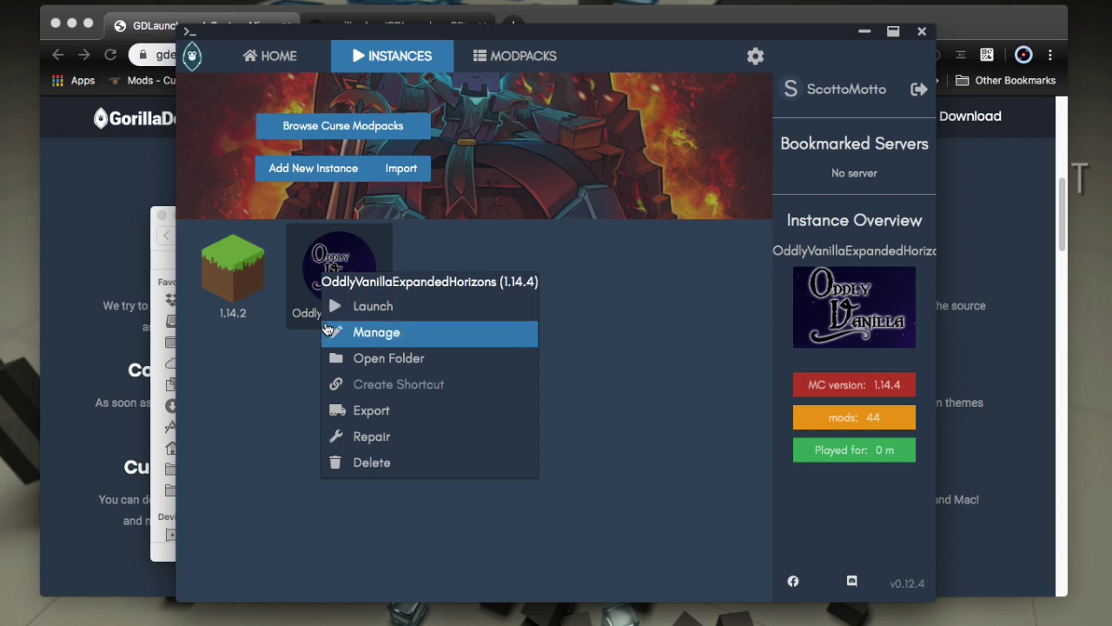
{"action": "left_click", "coordinate": [406, 339]}
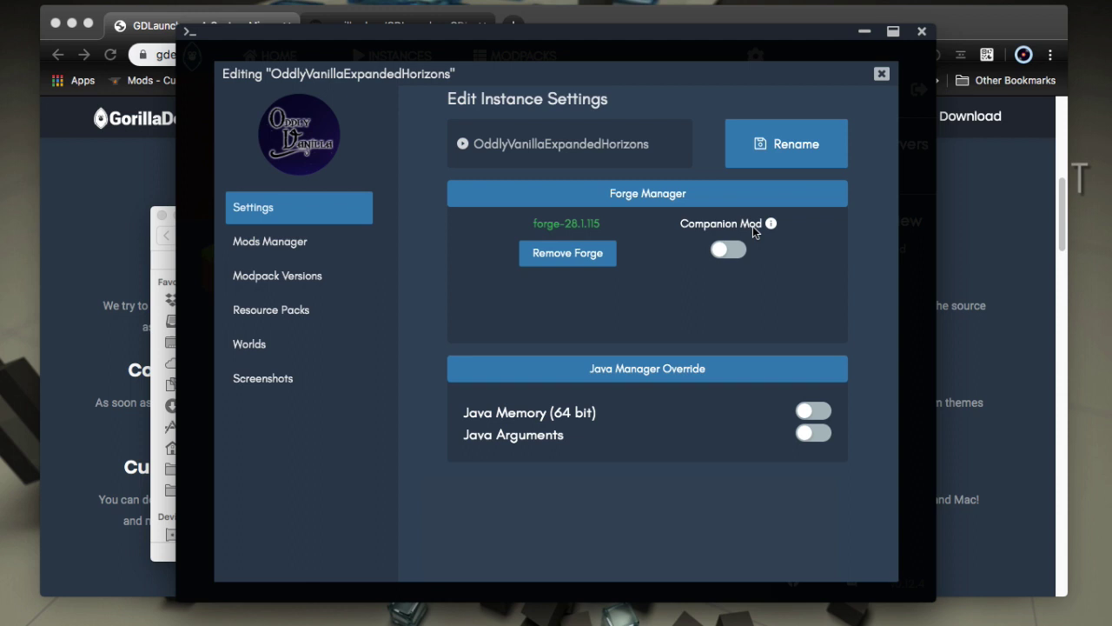
{"action": "mouse_move", "coordinate": [769, 229]}
Try the instance's Java Memory and Java Arguments overrides one after the other, switching each back off
{"action": "left_click", "coordinate": [805, 412]}
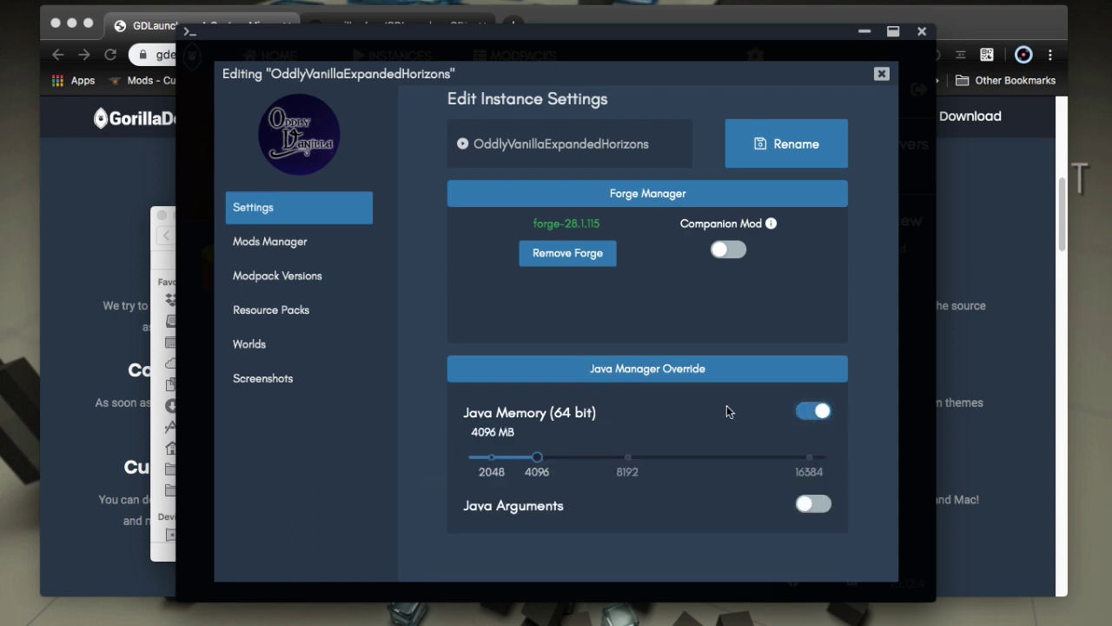
{"action": "left_click", "coordinate": [807, 412]}
{"action": "left_click", "coordinate": [815, 441]}
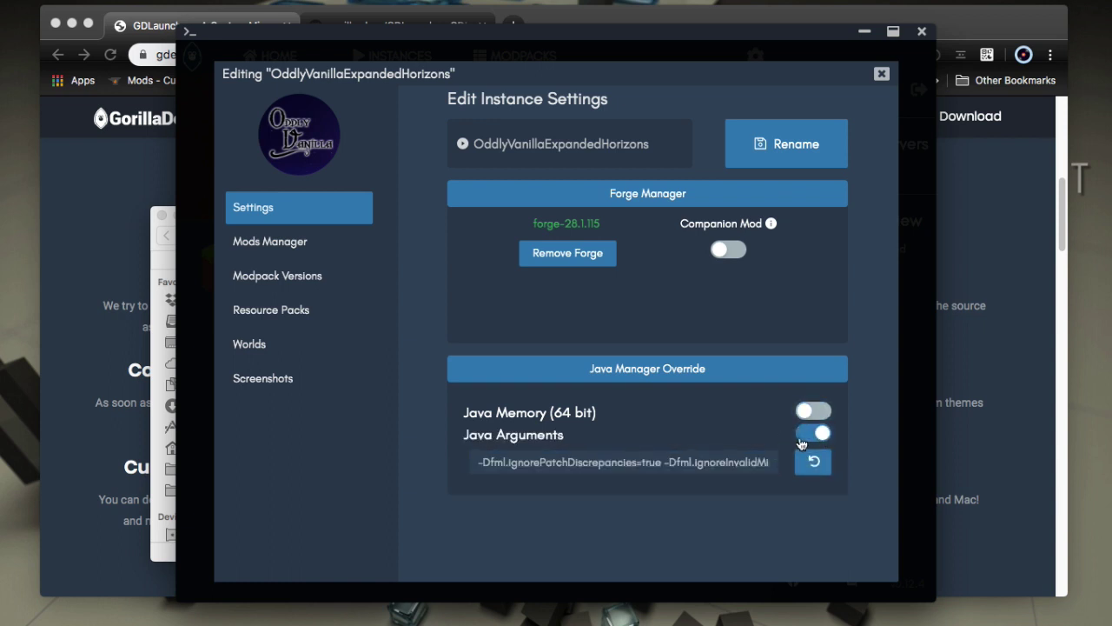
{"action": "left_click", "coordinate": [802, 441]}
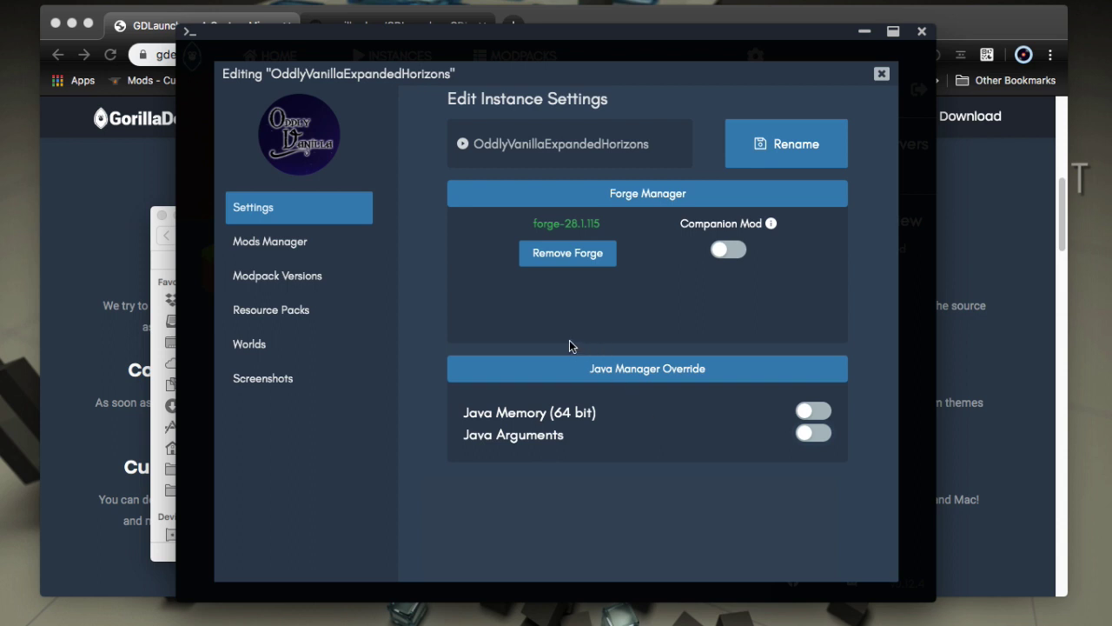
Review the instance's installed mods and disable AppleSkin-mc1.14.4-forge-1.0.13.jar
{"action": "left_click", "coordinate": [310, 243]}
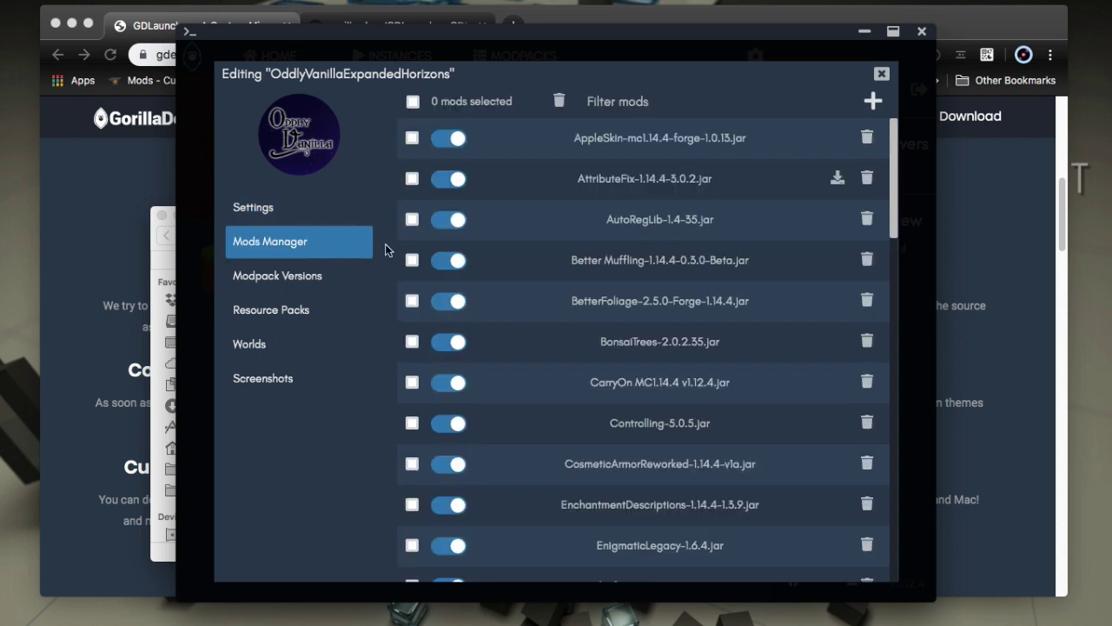
{"action": "scroll", "coordinate": [537, 358], "scroll_direction": "down", "scroll_amount": 10}
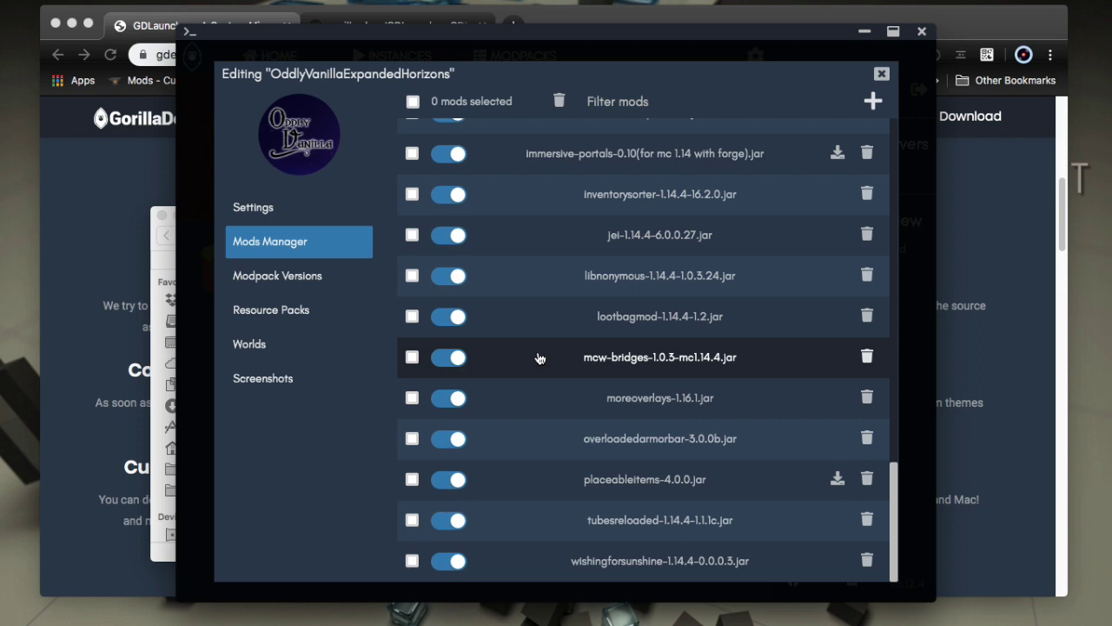
{"action": "scroll", "coordinate": [539, 356], "scroll_direction": "up", "scroll_amount": 10}
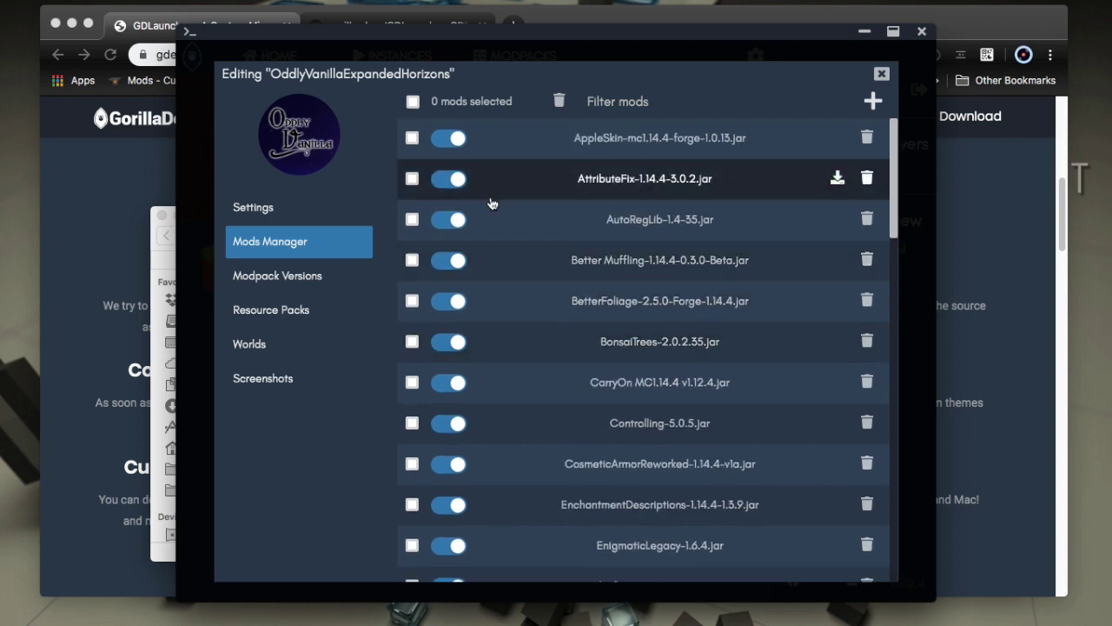
{"action": "left_click", "coordinate": [414, 140]}
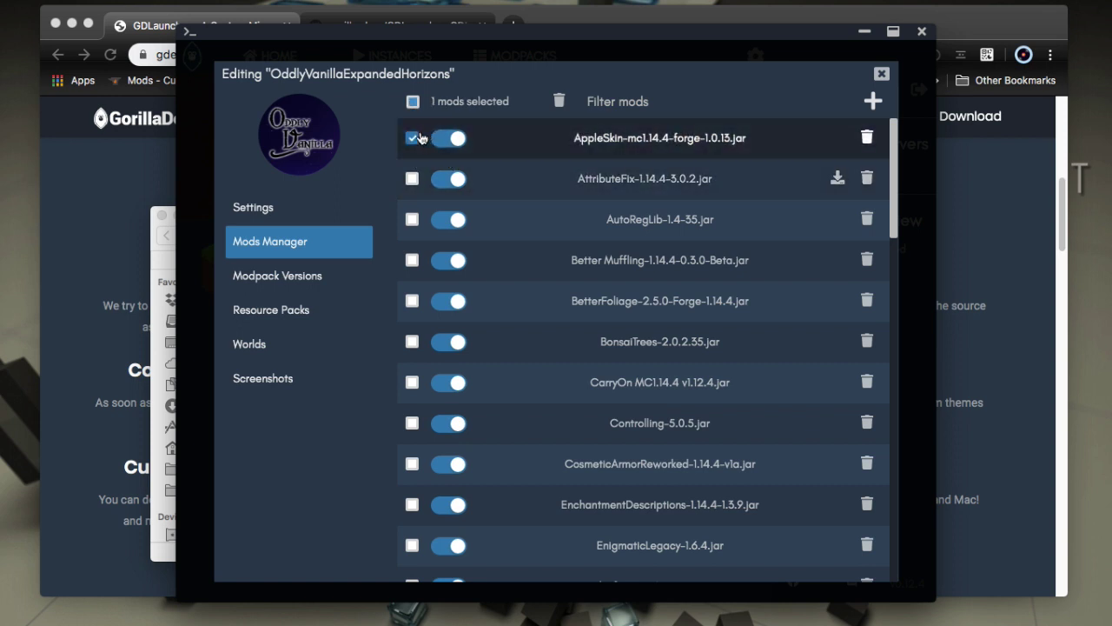
{"action": "left_click", "coordinate": [413, 140]}
{"action": "left_click", "coordinate": [445, 141]}
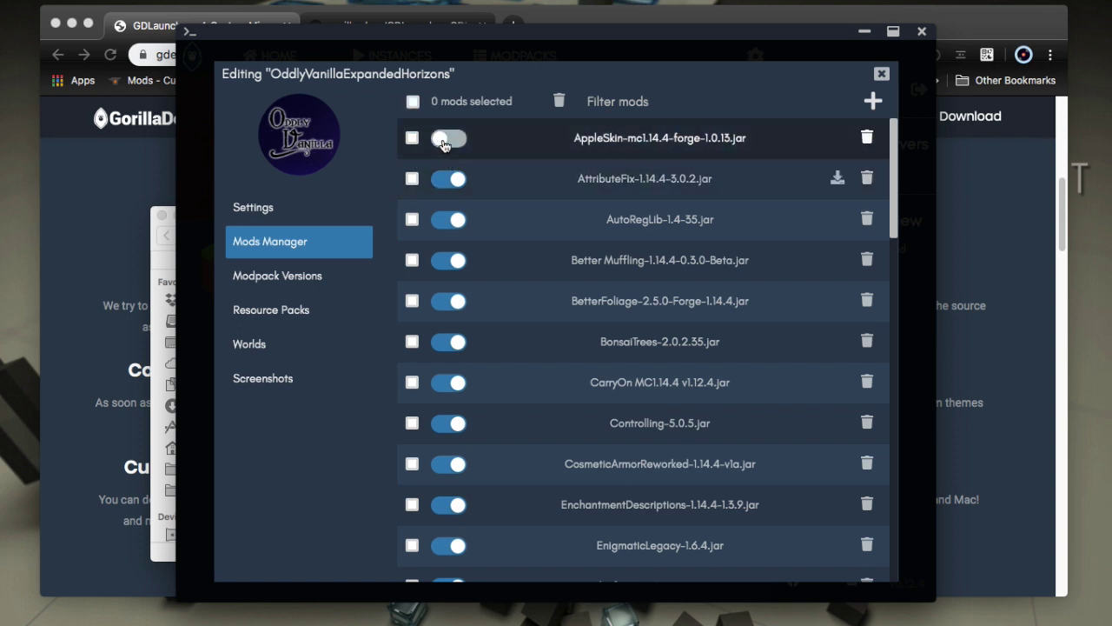
Re-enable AppleSkin-mc1.14.4-forge-1.0.13.jar, and filter the installed mods by "jei", clearing the filter again
{"action": "left_click", "coordinate": [448, 142]}
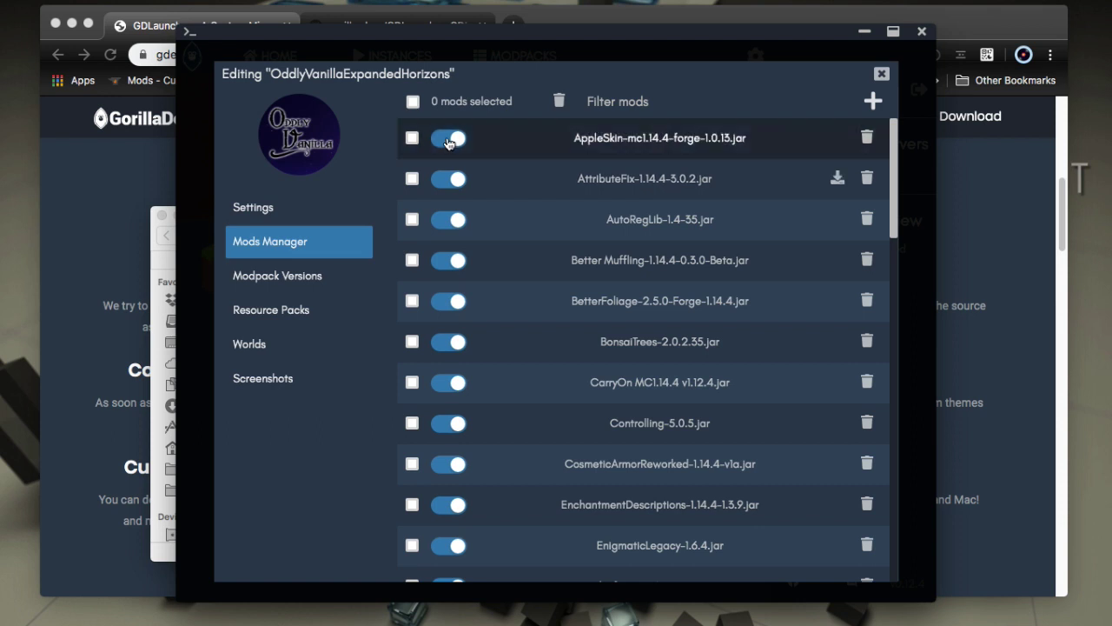
{"action": "left_click", "coordinate": [602, 114]}
{"action": "type", "text": "jei"}
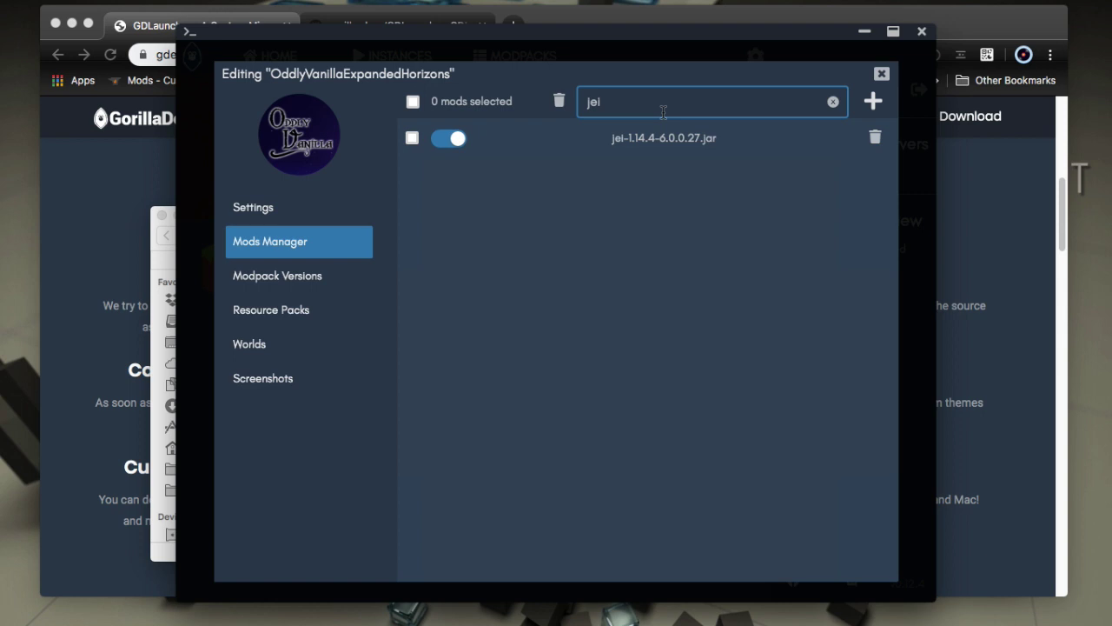
{"action": "key", "text": "BackSpace"}
{"action": "key", "text": "BackSpace"}
{"action": "key", "text": "BackSpace"}
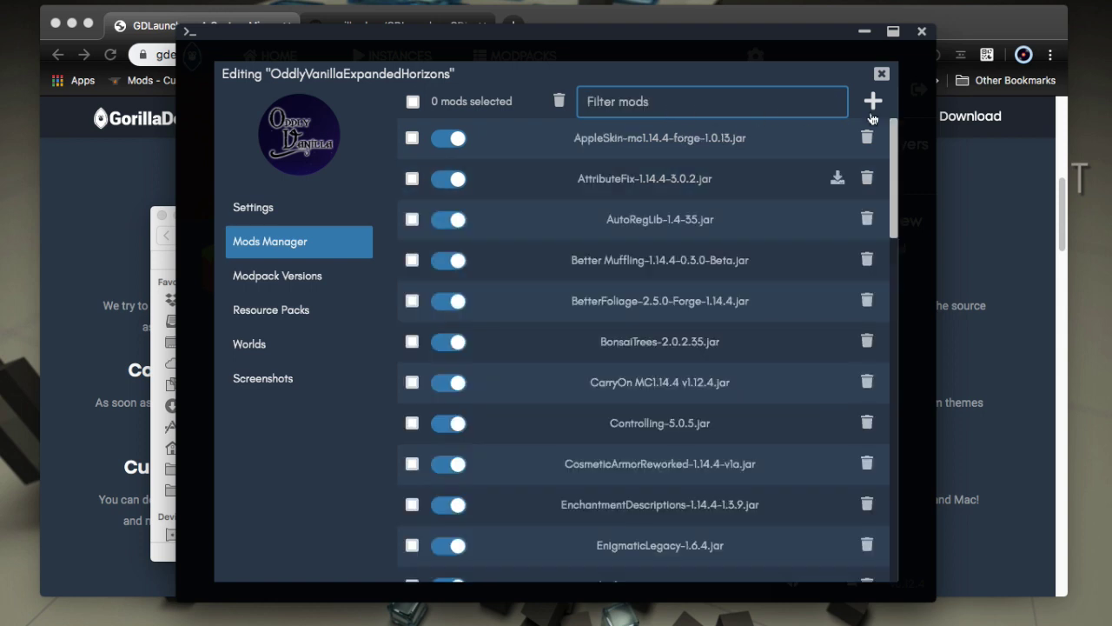
Browse the featured mods that can be added to the OddlyVanillaExpandedHorizons instance
{"action": "left_click", "coordinate": [872, 103]}
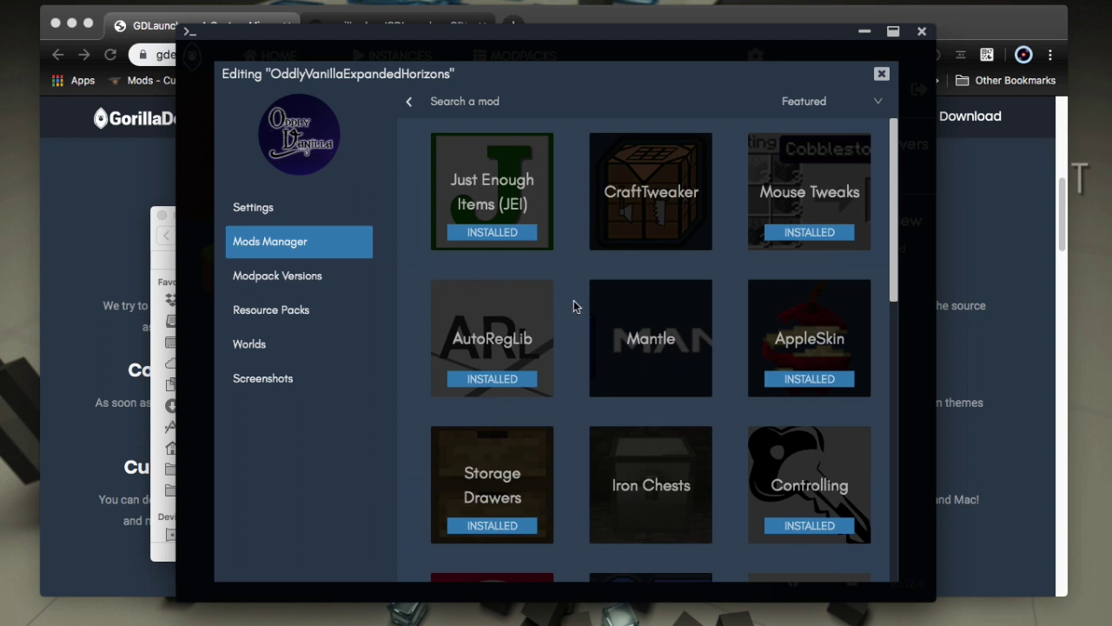
{"action": "left_click", "coordinate": [505, 102]}
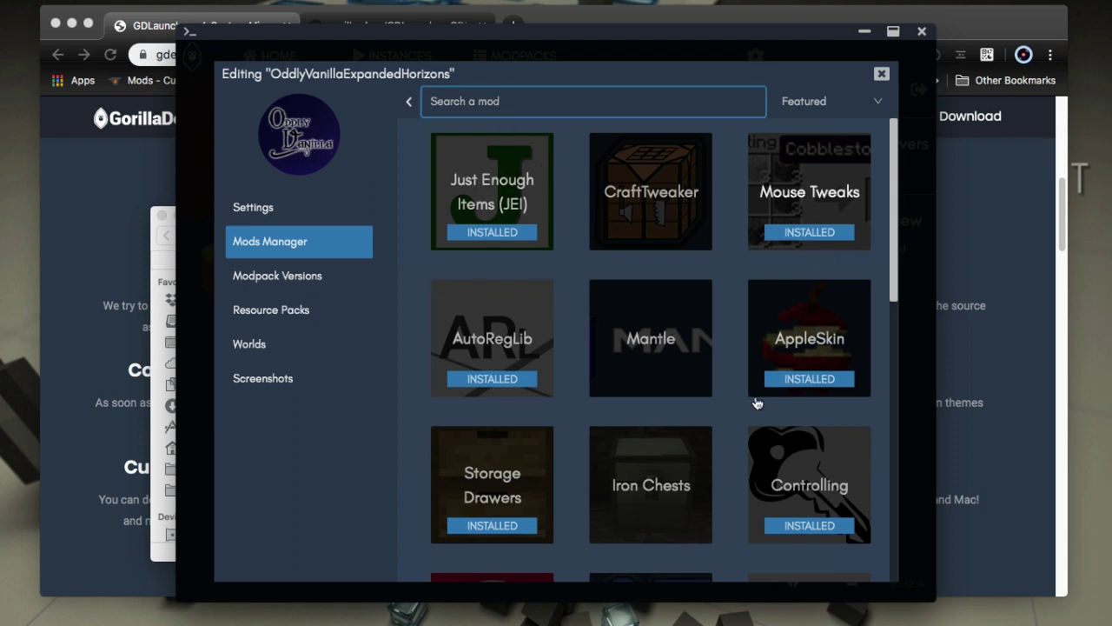
{"action": "scroll", "coordinate": [524, 406], "scroll_direction": "down", "scroll_amount": 10}
{"action": "scroll", "coordinate": [524, 406], "scroll_direction": "up", "scroll_amount": 15}
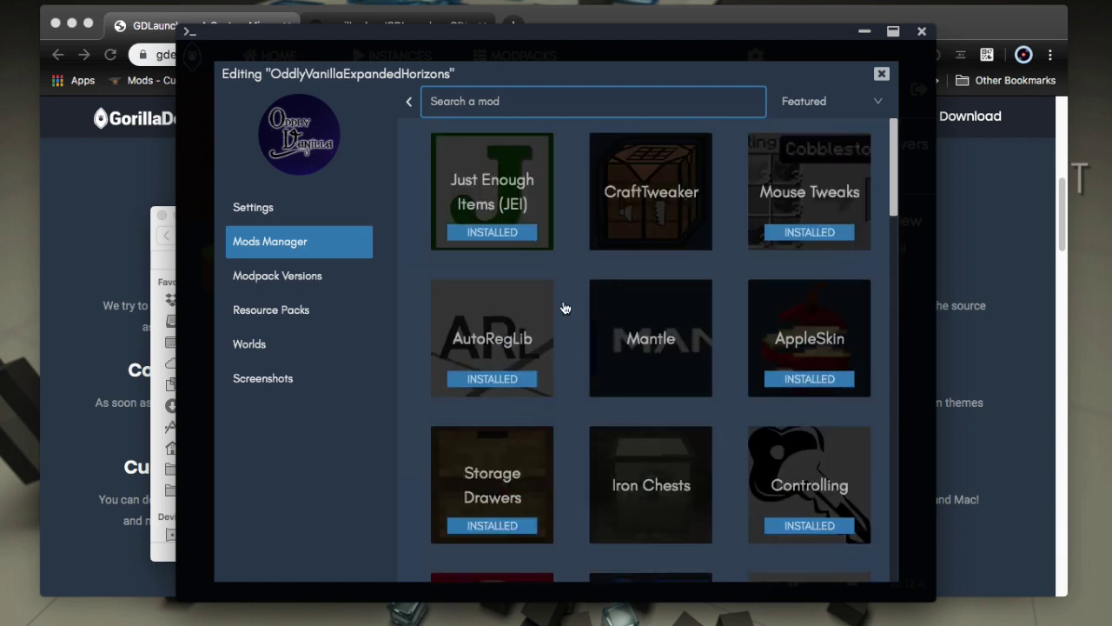
Check which versions of the modpack are offered for the instance, keeping the selected one
{"action": "left_click", "coordinate": [295, 276]}
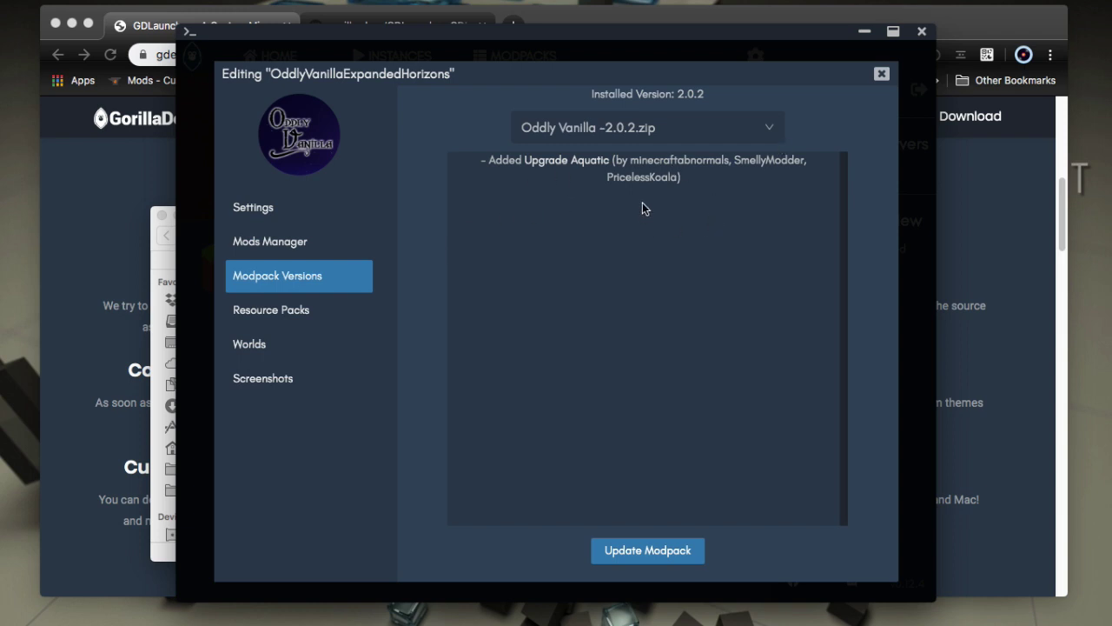
{"action": "left_click", "coordinate": [598, 130]}
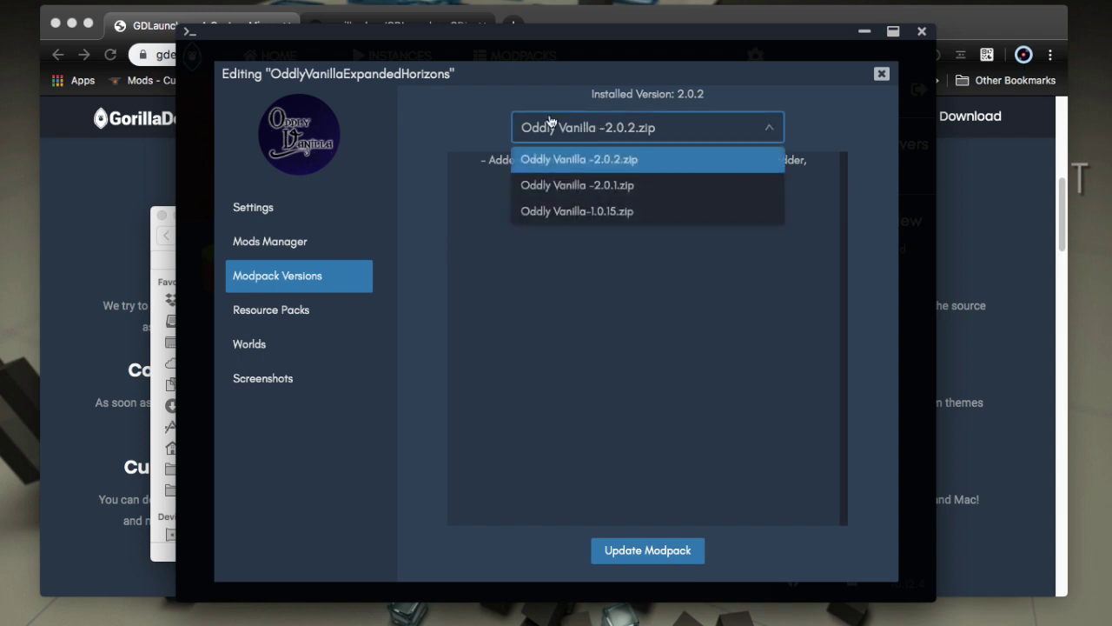
{"action": "left_click", "coordinate": [469, 119]}
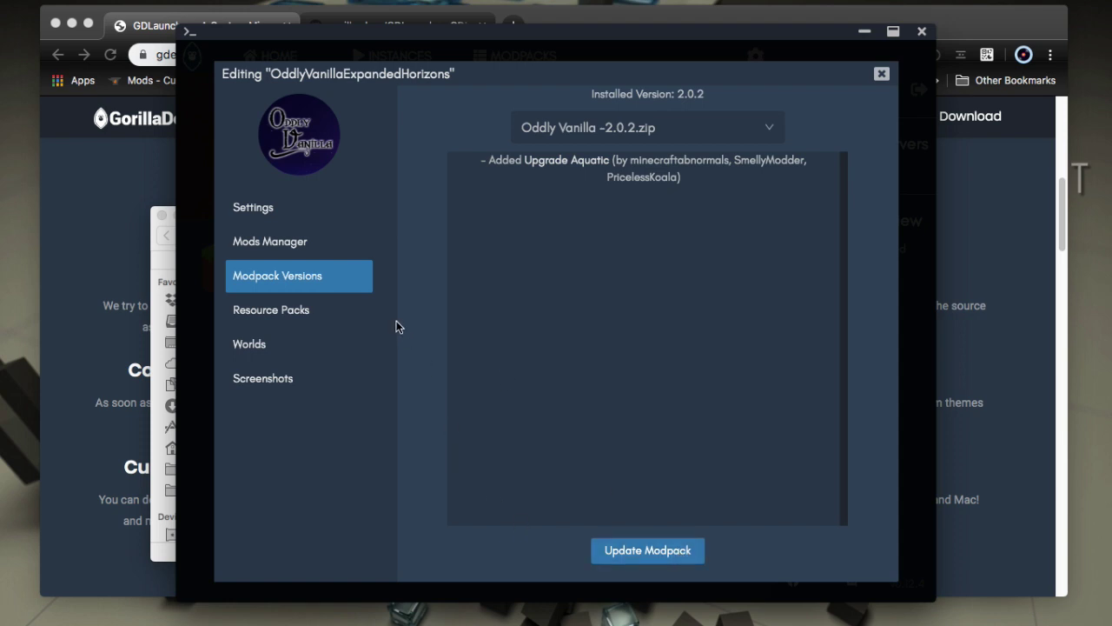
Look through the instance's Resource Packs, Worlds, Screenshots and Settings pages, and close the instance editor
{"action": "left_click", "coordinate": [260, 319]}
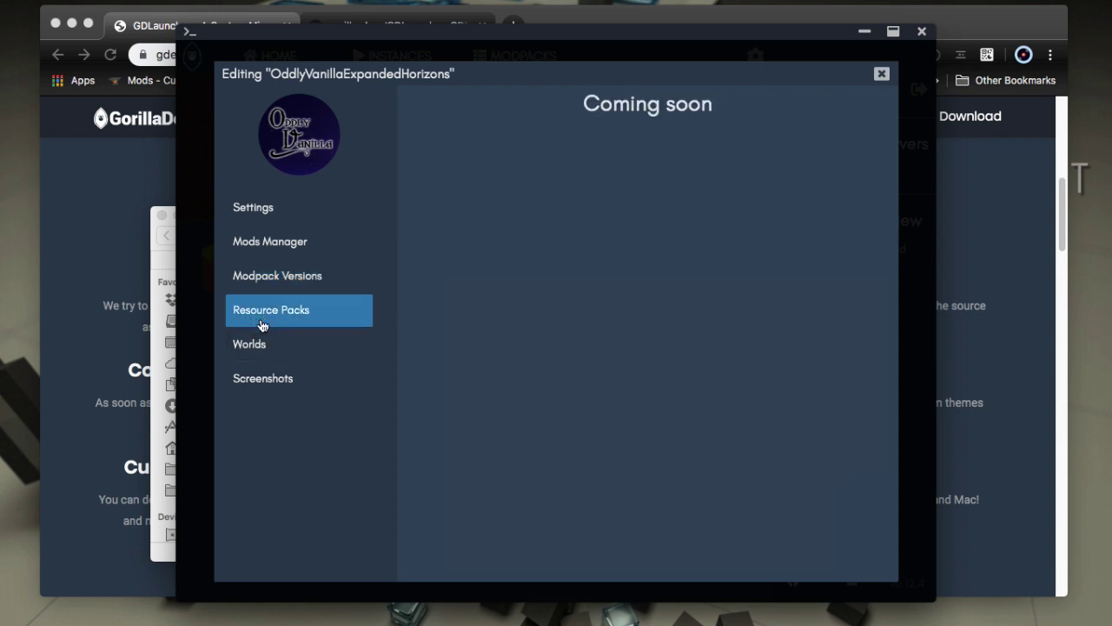
{"action": "left_click", "coordinate": [261, 346]}
{"action": "left_click", "coordinate": [263, 382]}
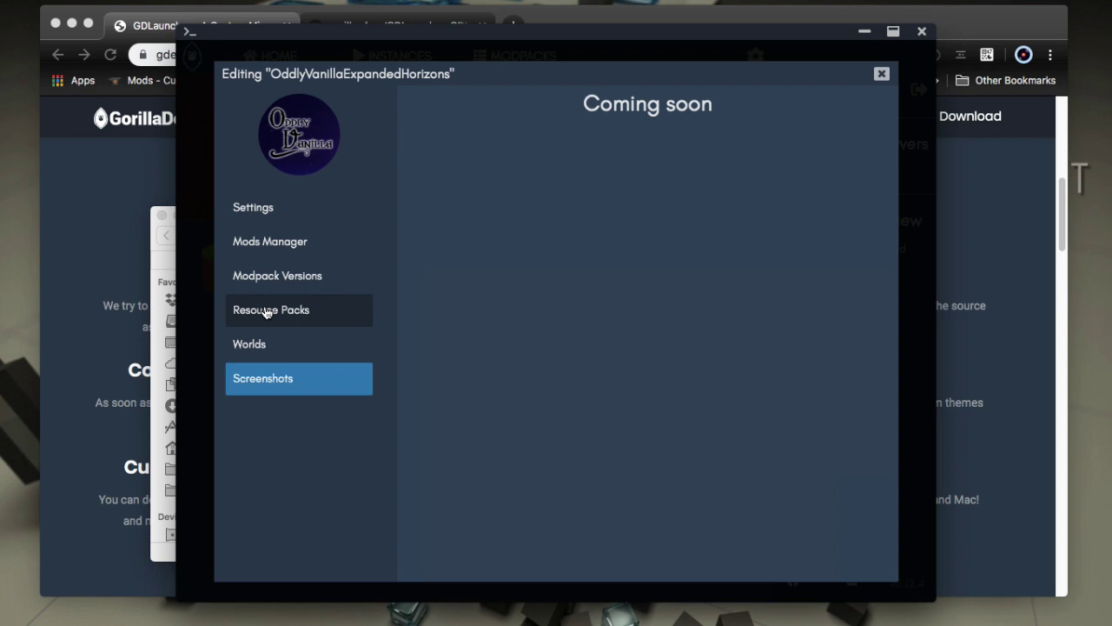
{"action": "left_click", "coordinate": [275, 216]}
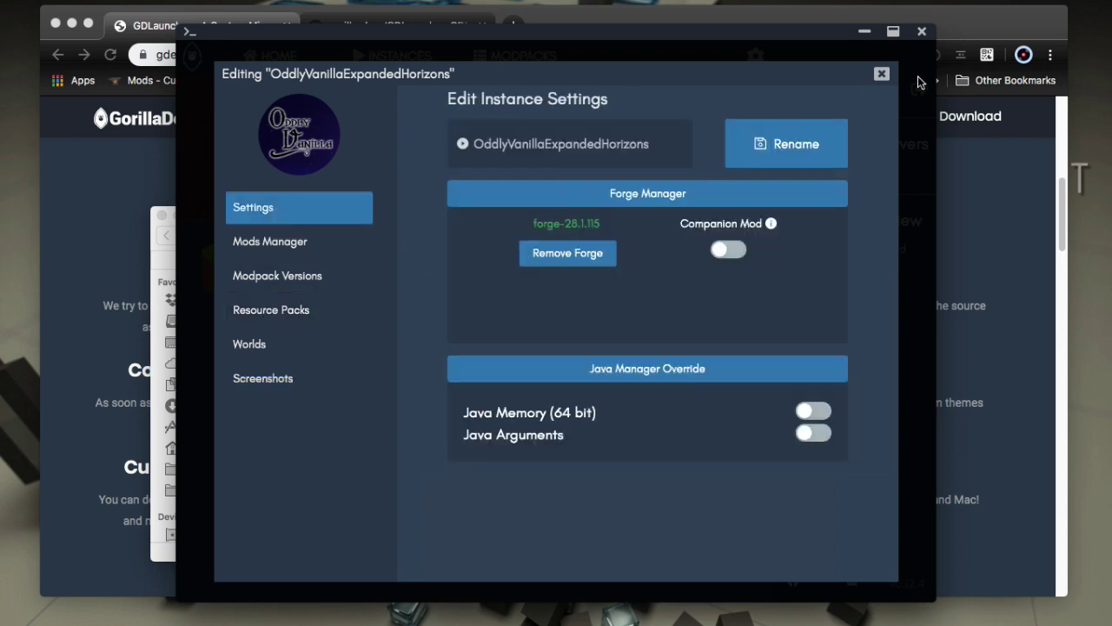
{"action": "left_click", "coordinate": [881, 75]}
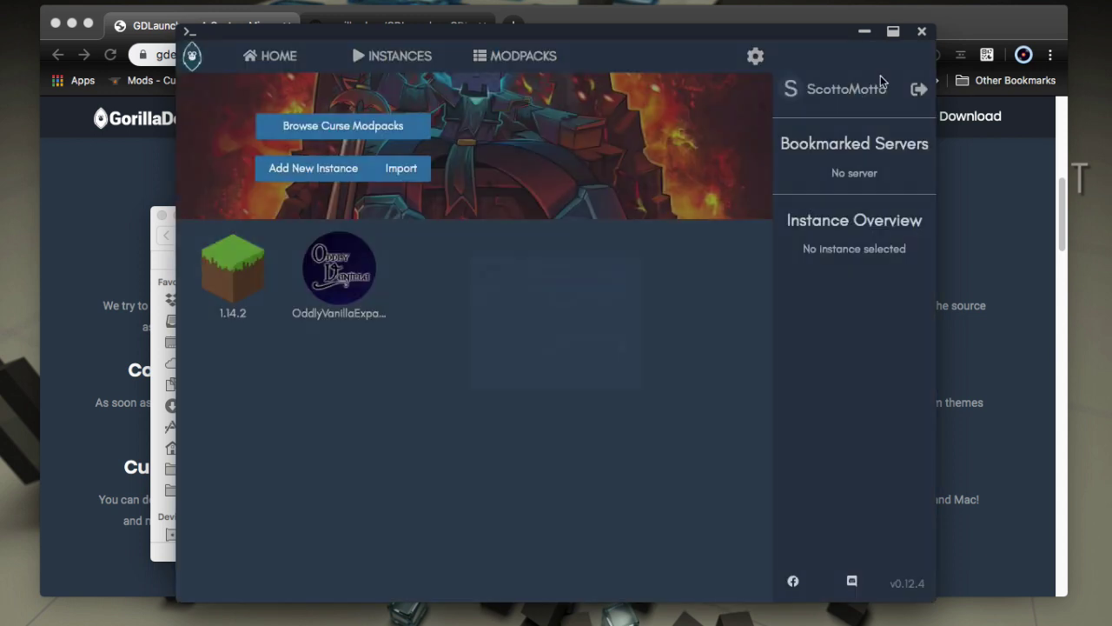
Launch the OddlyVanillaExpandedHorizons instance, and return to the launcher while Minecraft loads
{"action": "right_click", "coordinate": [333, 272]}
{"action": "left_click", "coordinate": [324, 265]}
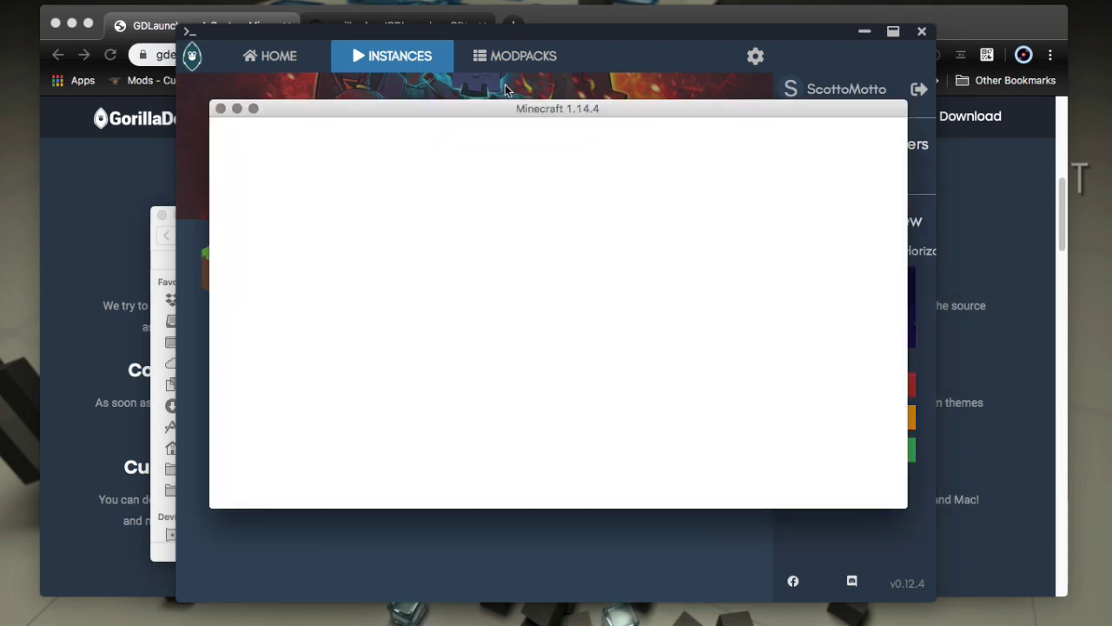
{"action": "left_click", "coordinate": [606, 68]}
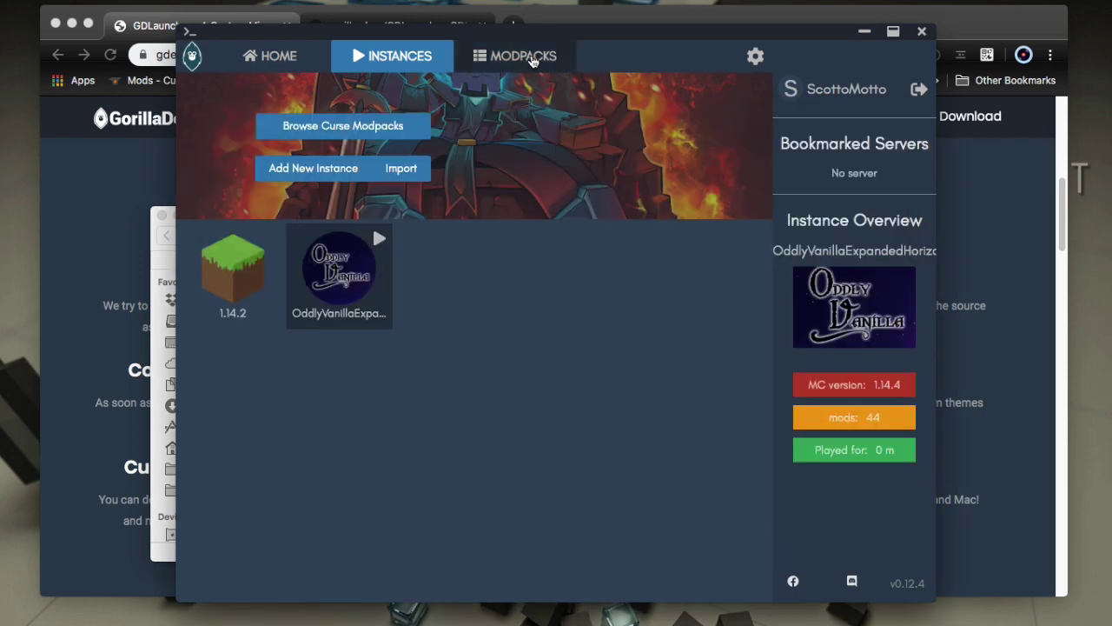
Browse the launcher's list of featured modpacks available for download
{"action": "left_click", "coordinate": [537, 60]}
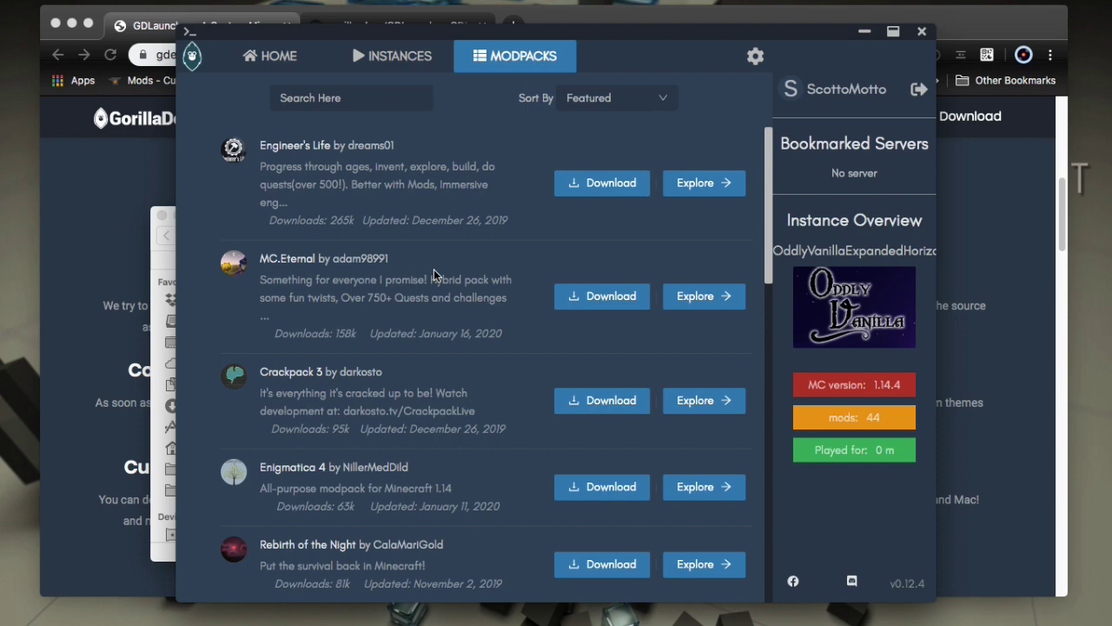
{"action": "scroll", "coordinate": [433, 265], "scroll_direction": "down", "scroll_amount": 5}
{"action": "scroll", "coordinate": [432, 265], "scroll_direction": "up", "scroll_amount": 5}
Return to the instance list and view the actions available for the OddlyVanillaExpandedHorizons instance, choosing none
{"action": "left_click", "coordinate": [395, 59]}
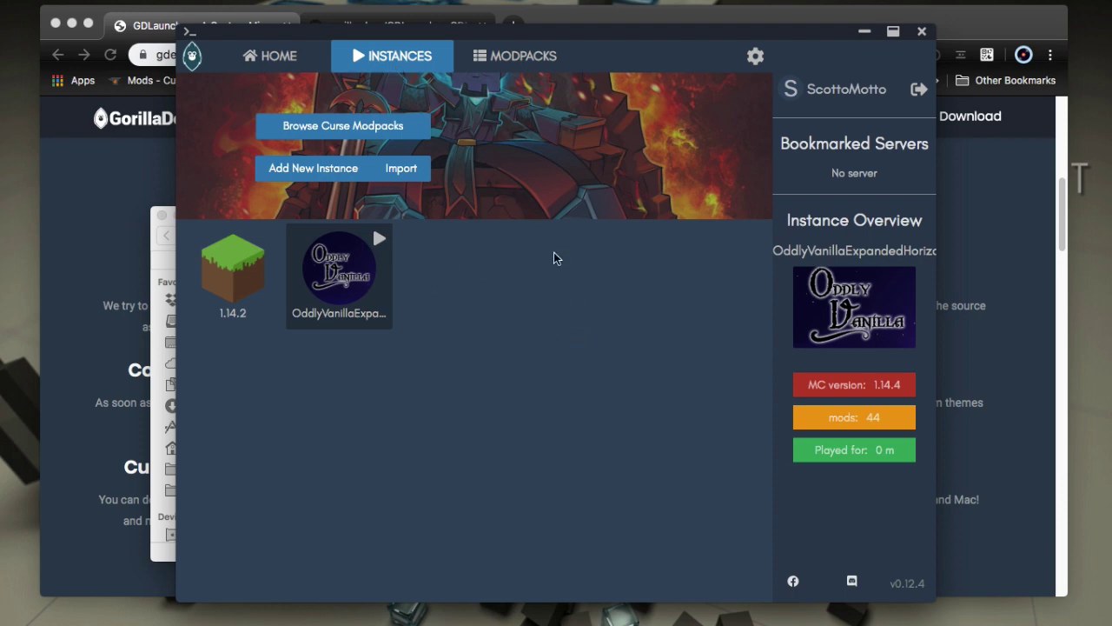
{"action": "right_click", "coordinate": [338, 271]}
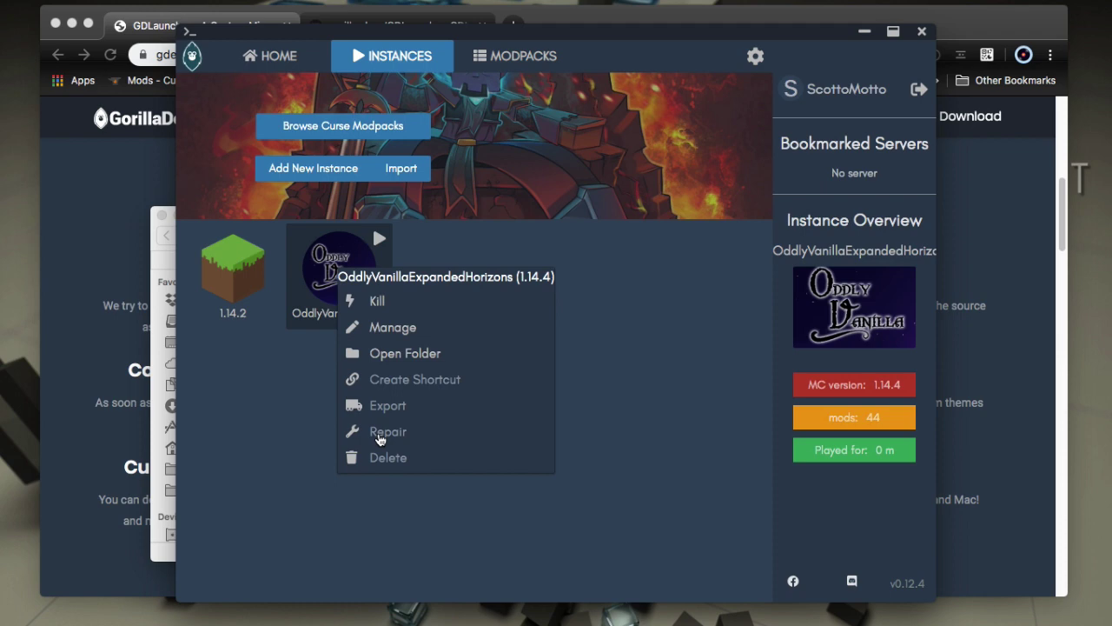
{"action": "left_click", "coordinate": [250, 426]}
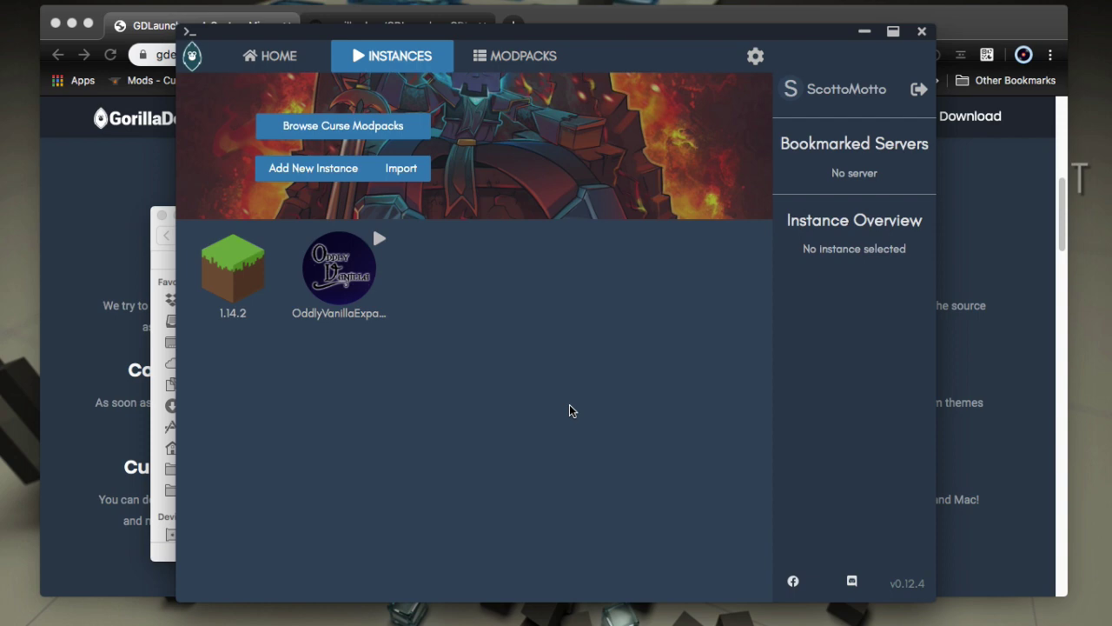
Switch to the loaded Minecraft 1.14.4 window and quit the game
{"action": "key", "text": "super+Tab"}
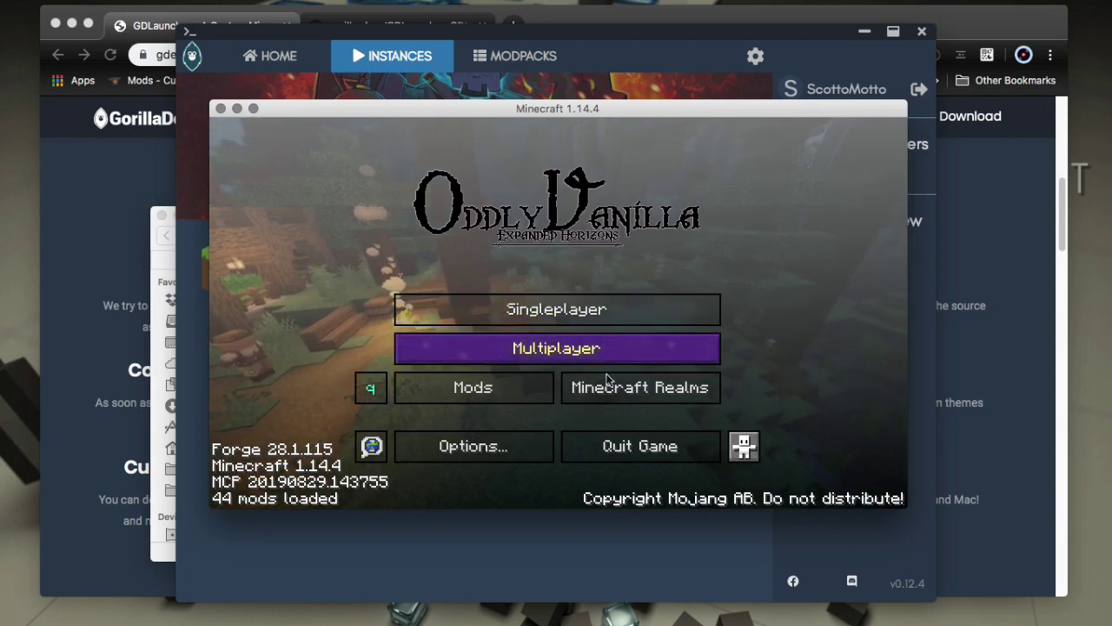
{"action": "left_click", "coordinate": [622, 447]}
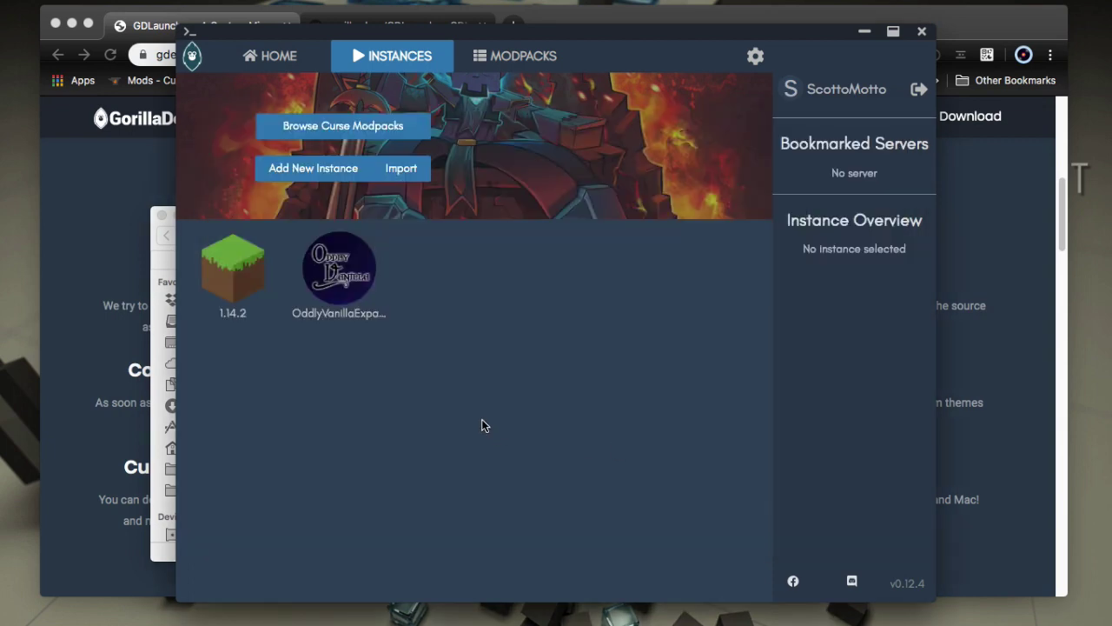